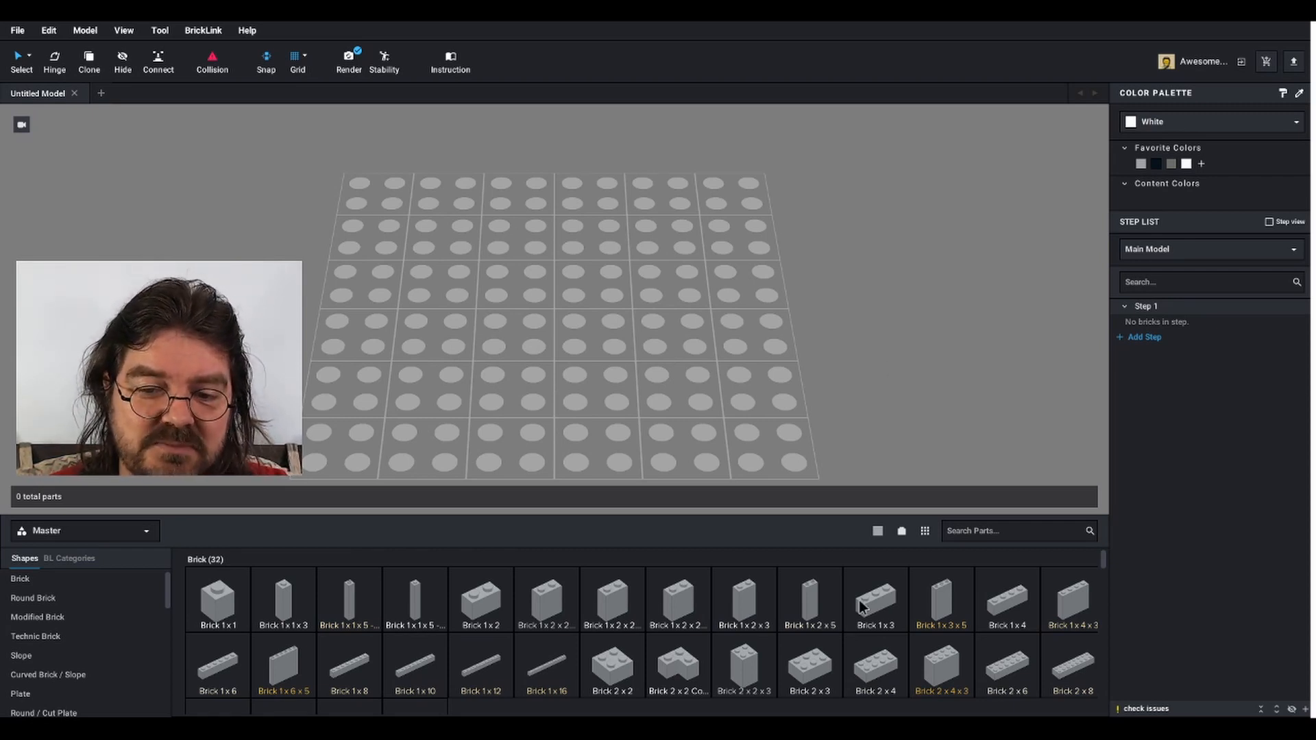
Stack three Brick 2 x 4 parts and put two stacked Brick 1 x 2 parts on the back right of the top
left_click(875, 666)
left_click(586, 328)
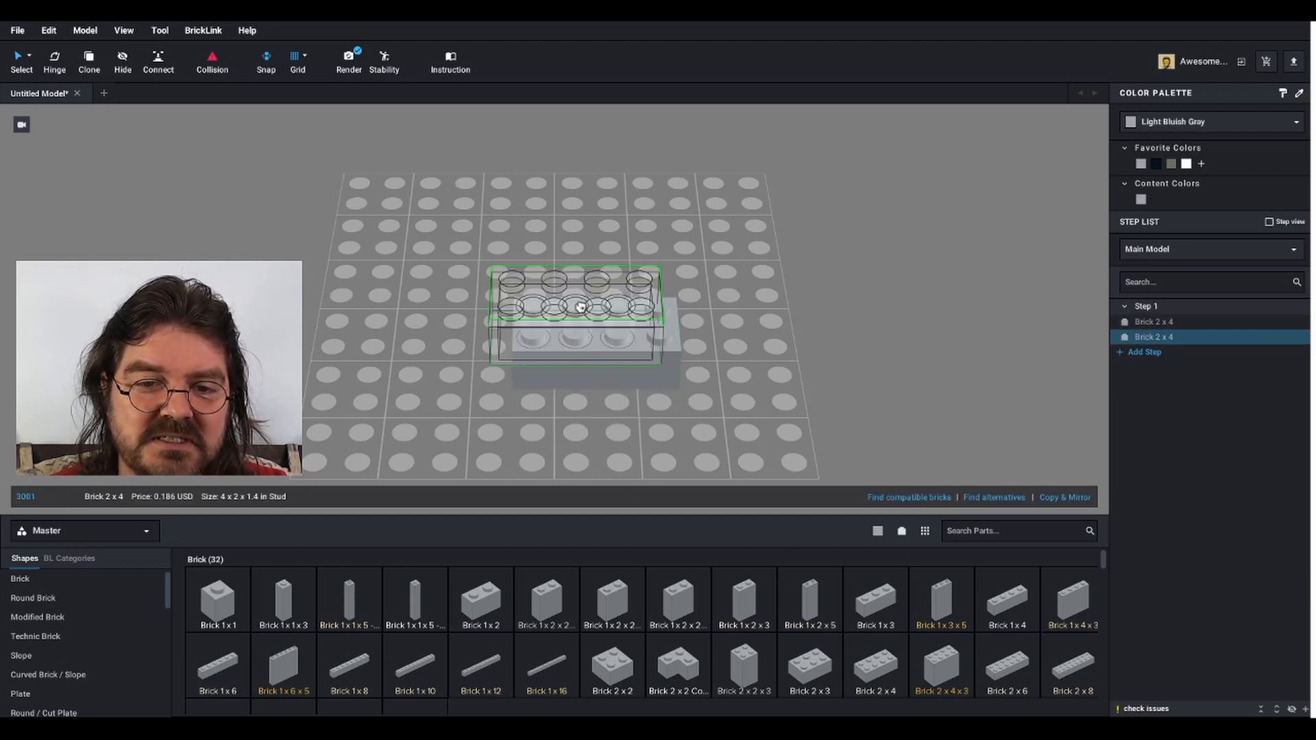
left_click(604, 297)
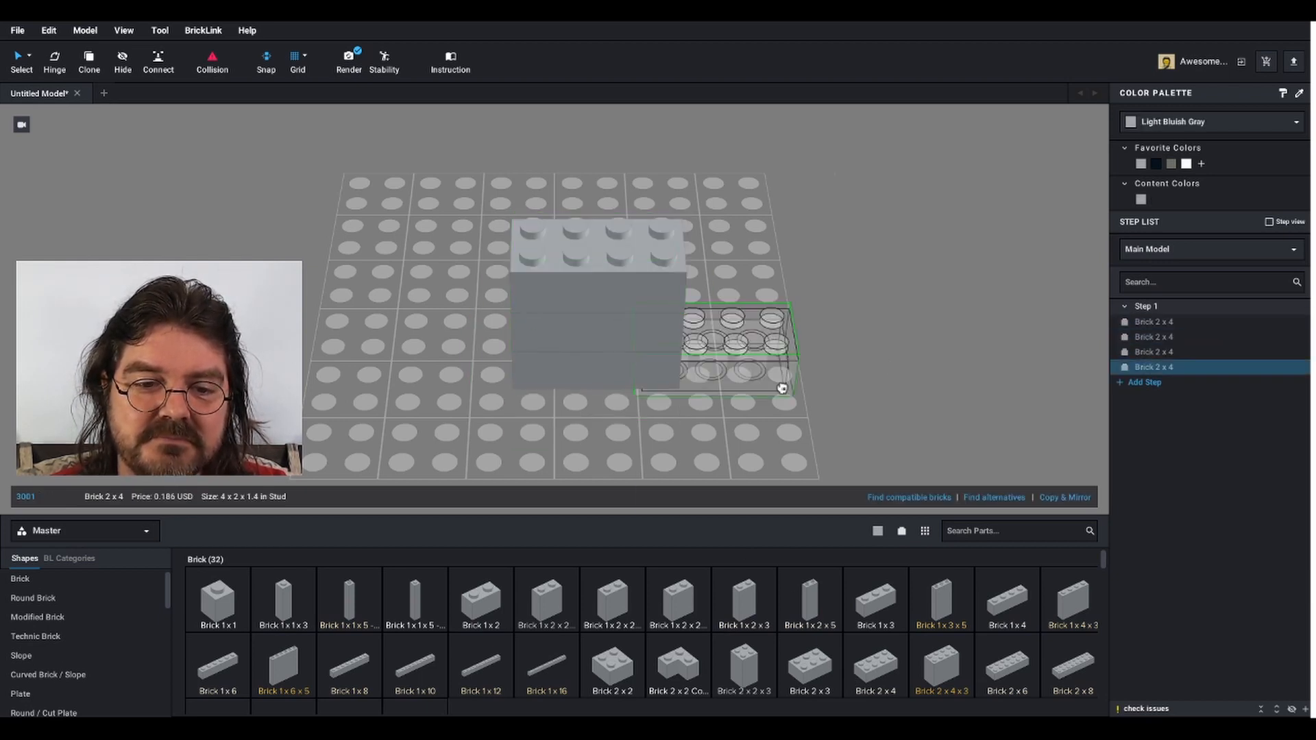
left_click(481, 602)
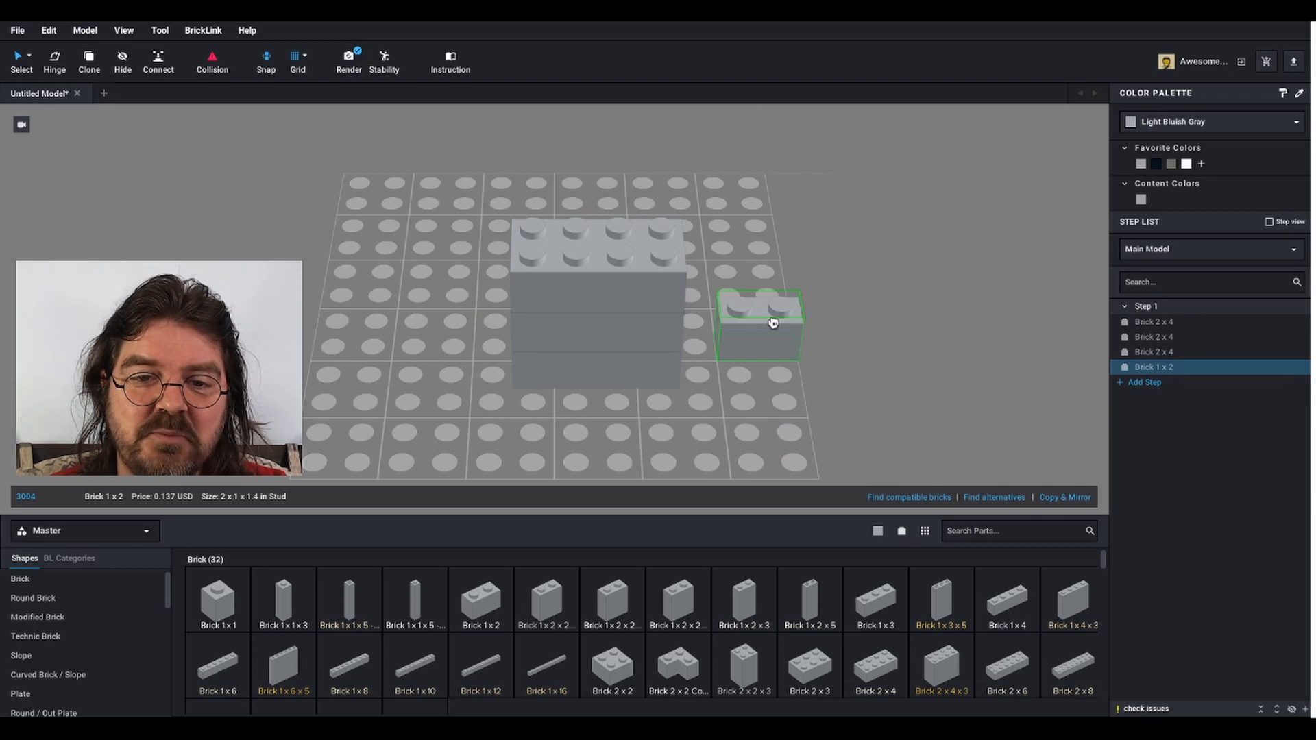
left_click(641, 224)
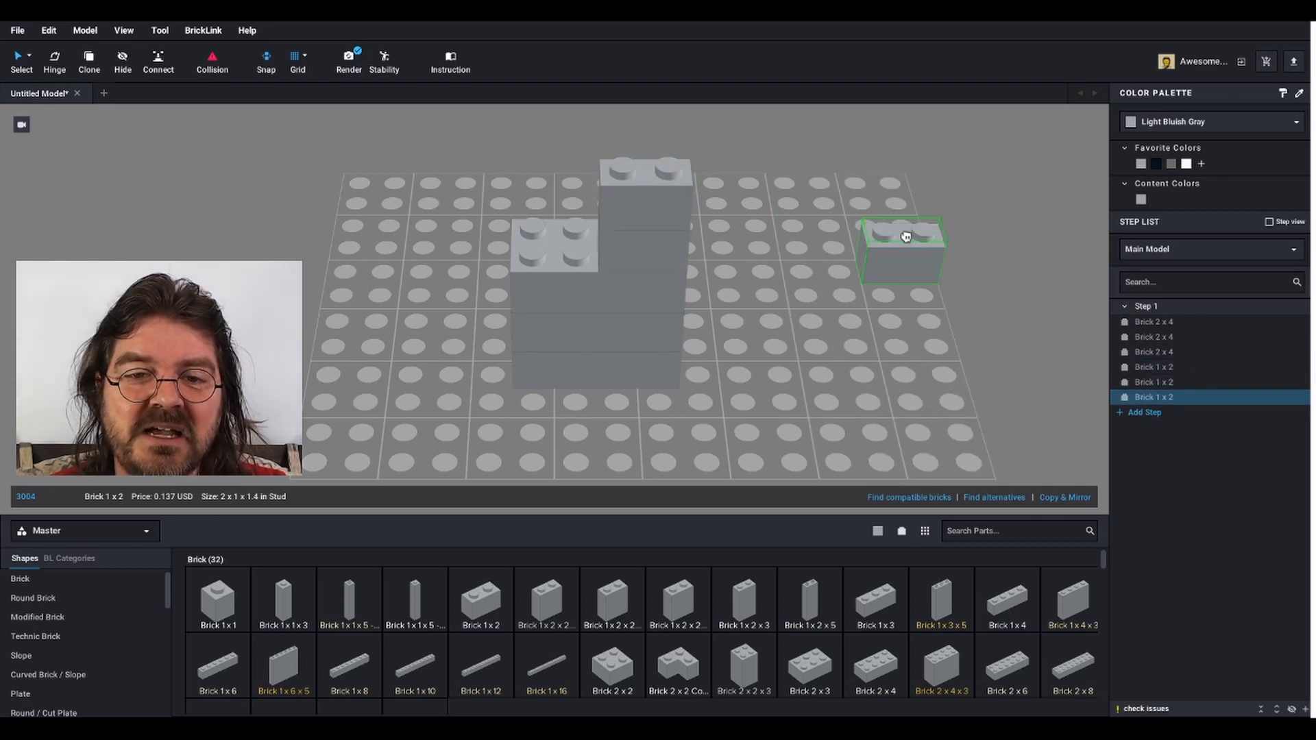
Group the two stacked 1 x 2 bricks into a submodel named SubModel Group 1
left_click(651, 198)
left_click(651, 198)
left_click(643, 247, "shift")
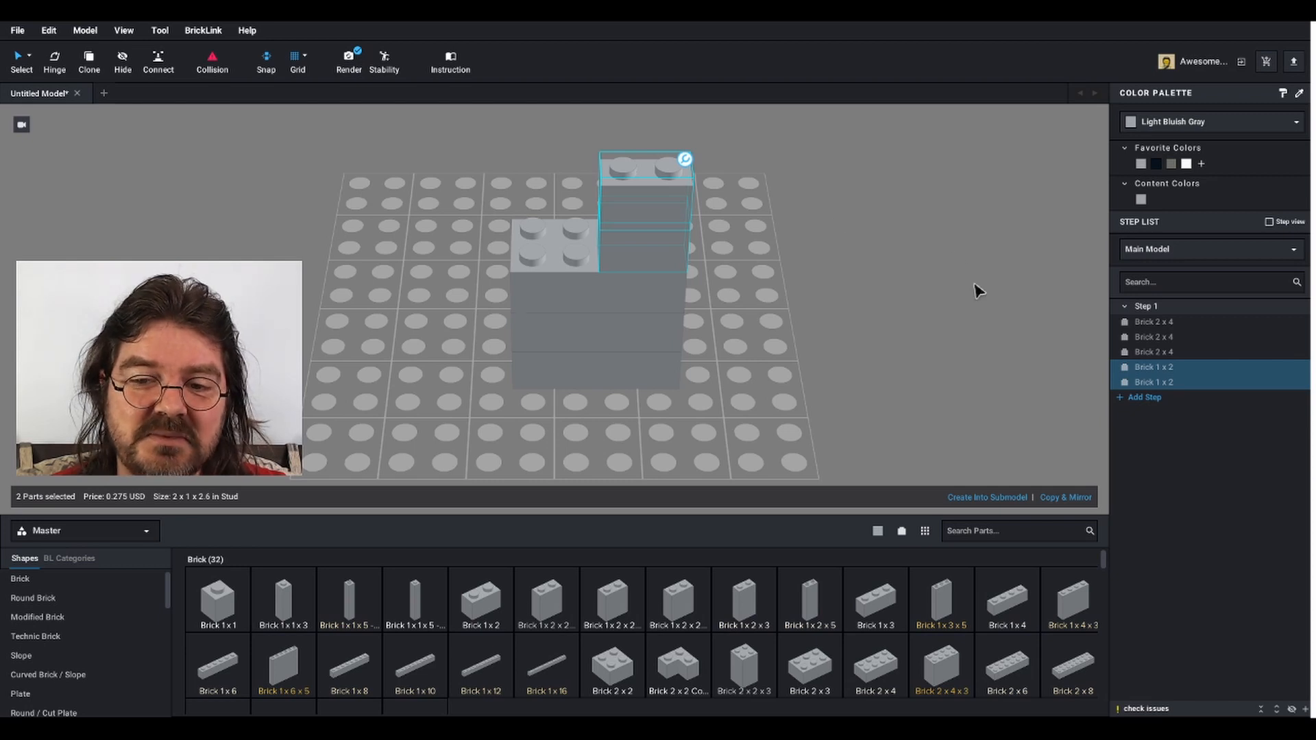
left_click(985, 498)
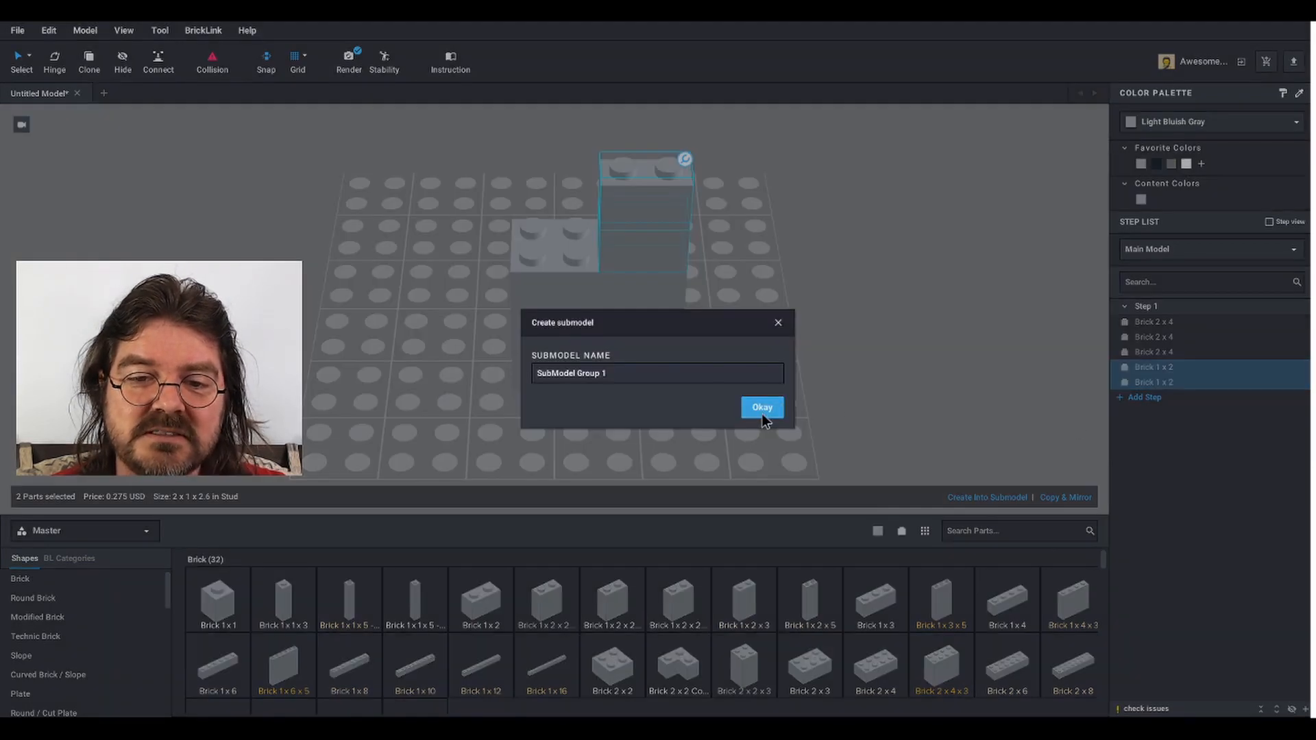
left_click(760, 406)
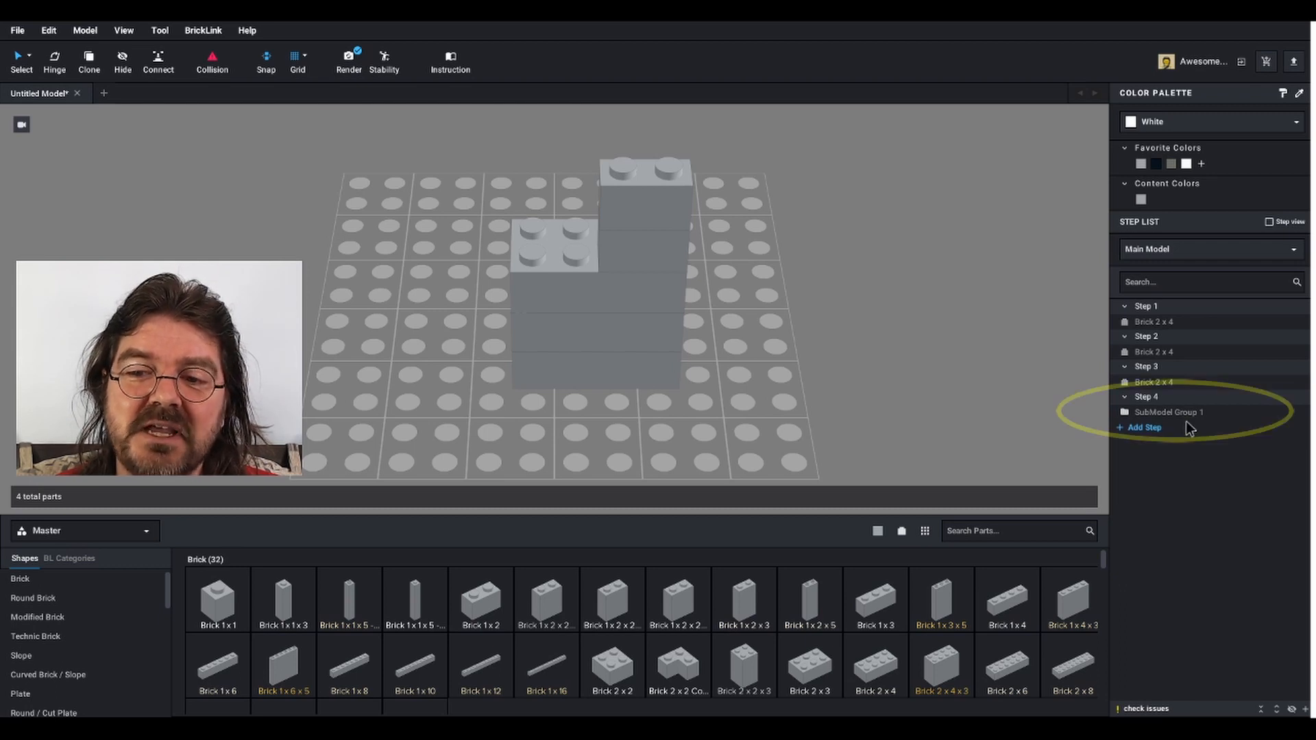
left_click(1184, 414)
left_click(831, 289)
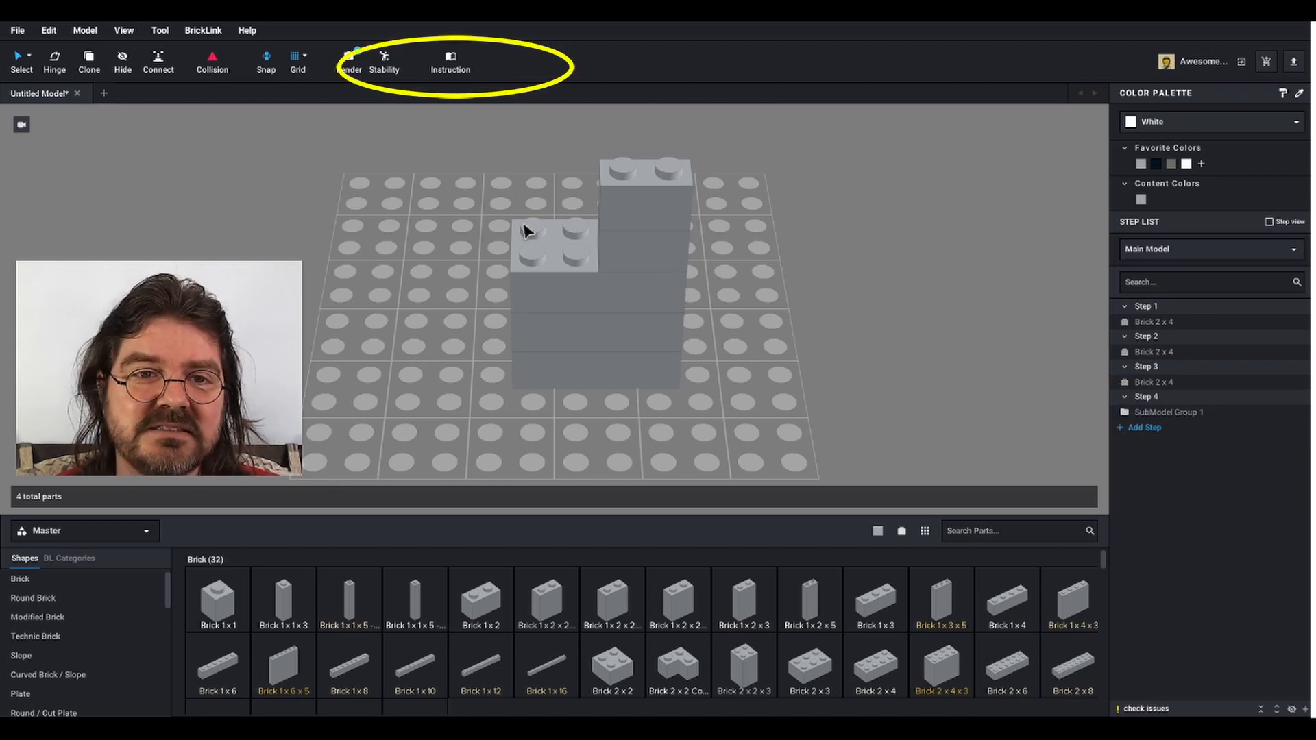
Open the building instructions in Page Design and go to page 4 with the submodel's build step
left_click(450, 58)
left_click(762, 416)
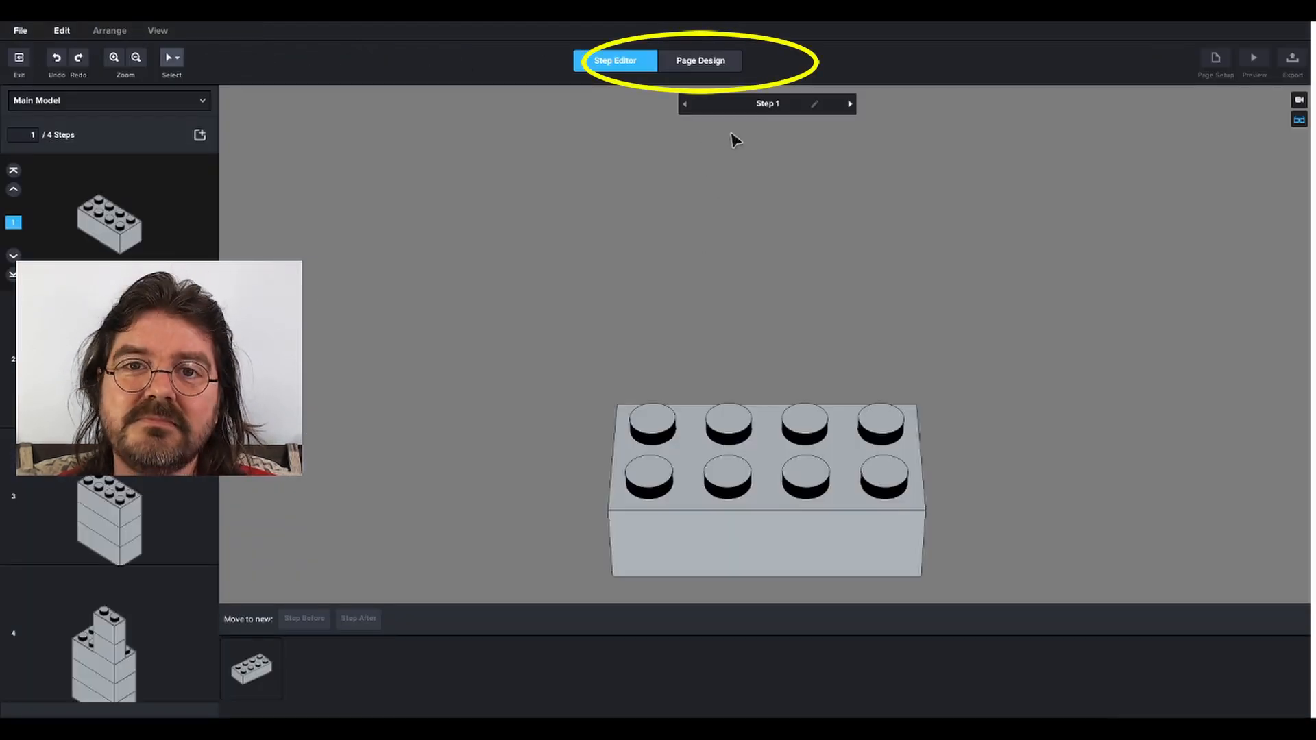
left_click(706, 60)
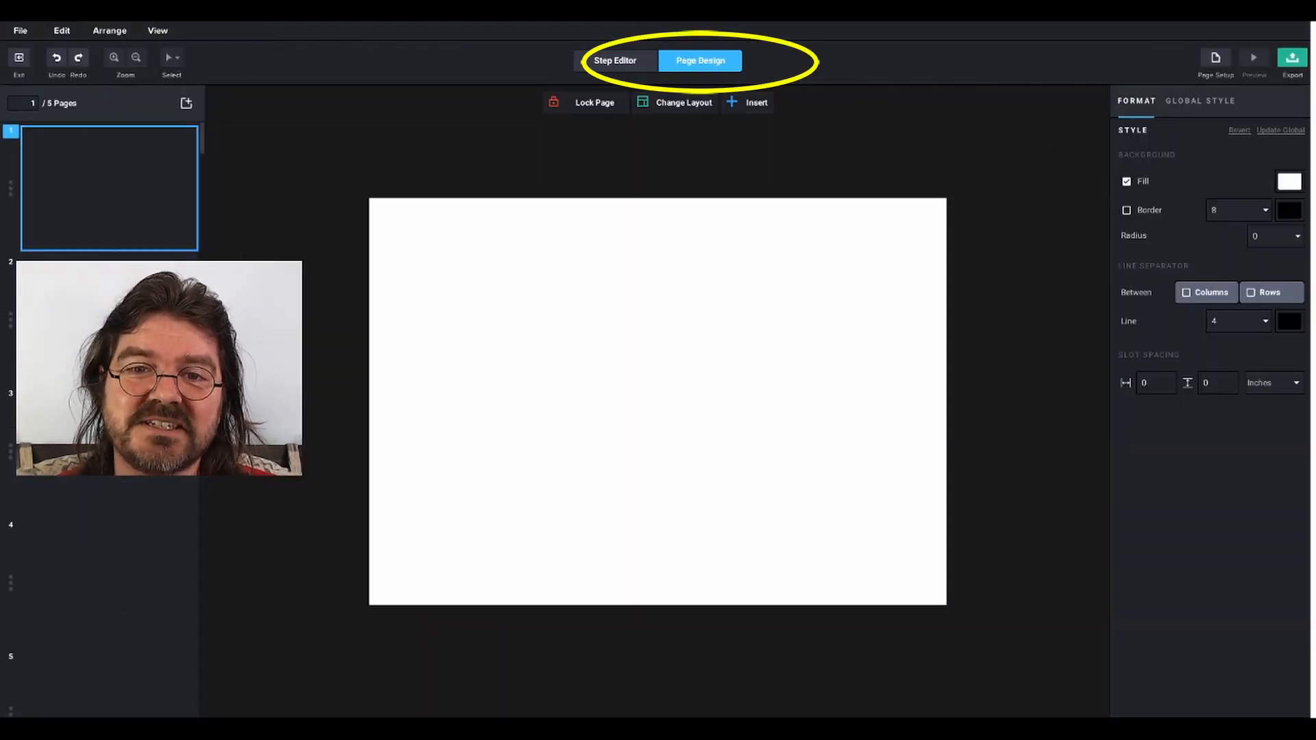
scroll(109, 445, "down", 1)
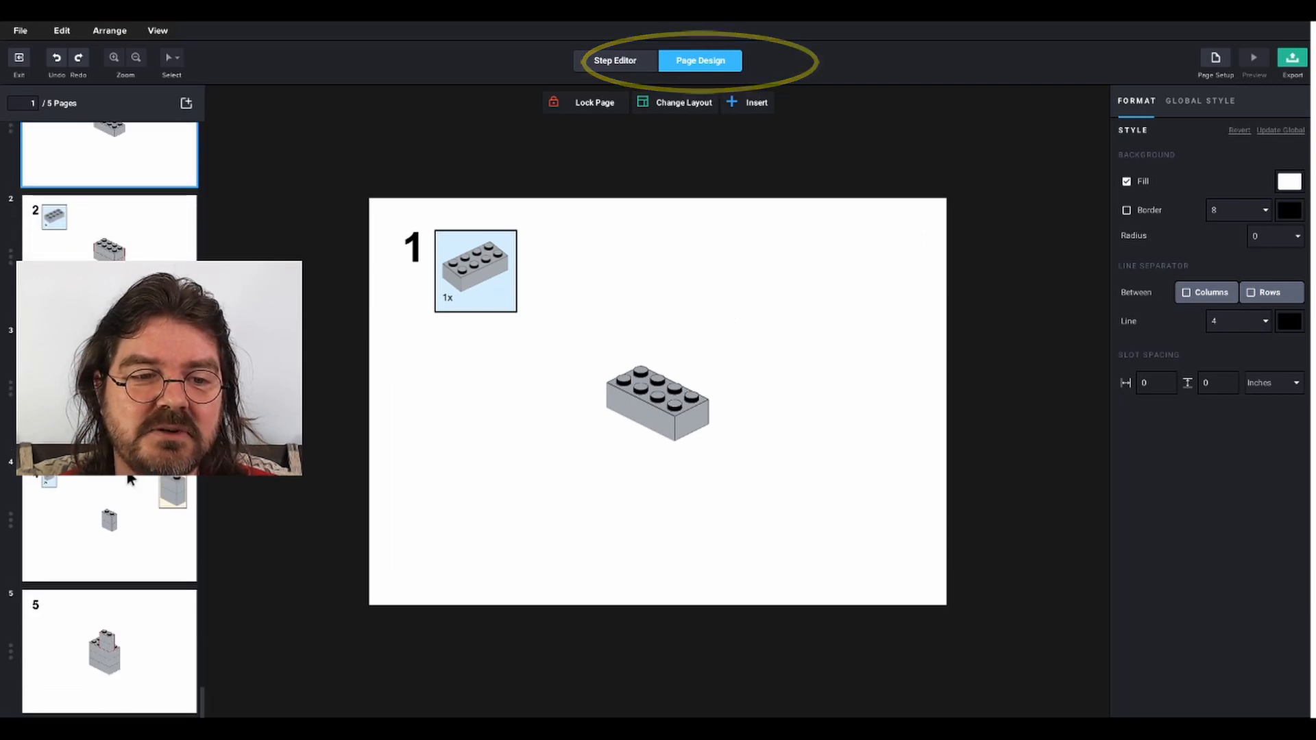
left_click(129, 506)
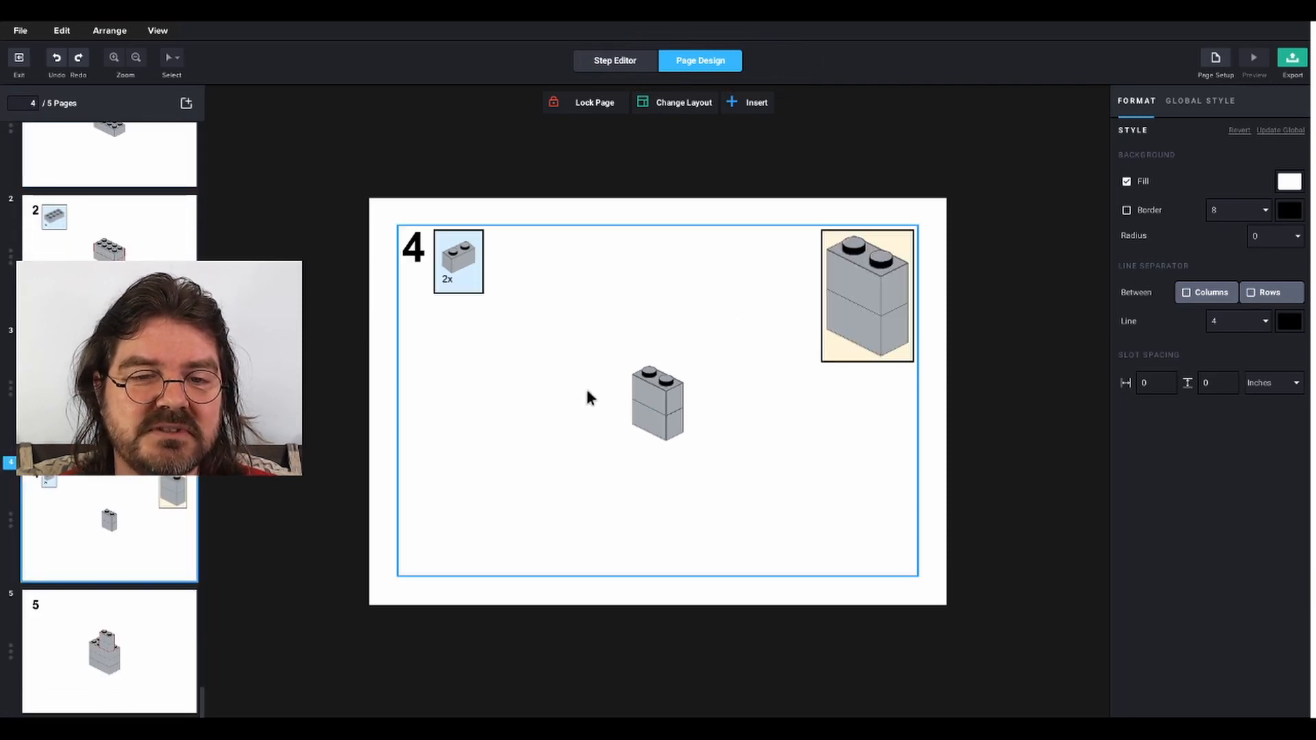
Convert the submodel's build step to a callout and place the callout in the upper right of the page
left_click(715, 320)
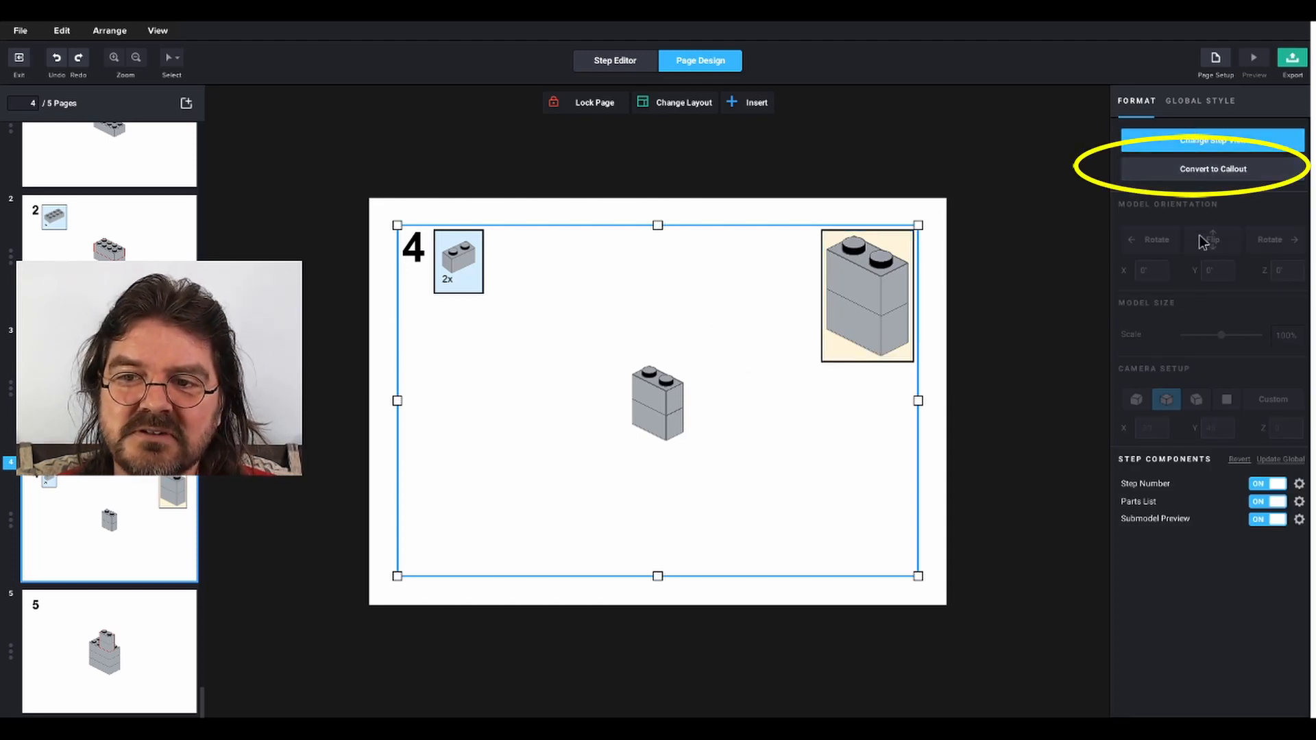
left_click(1221, 170)
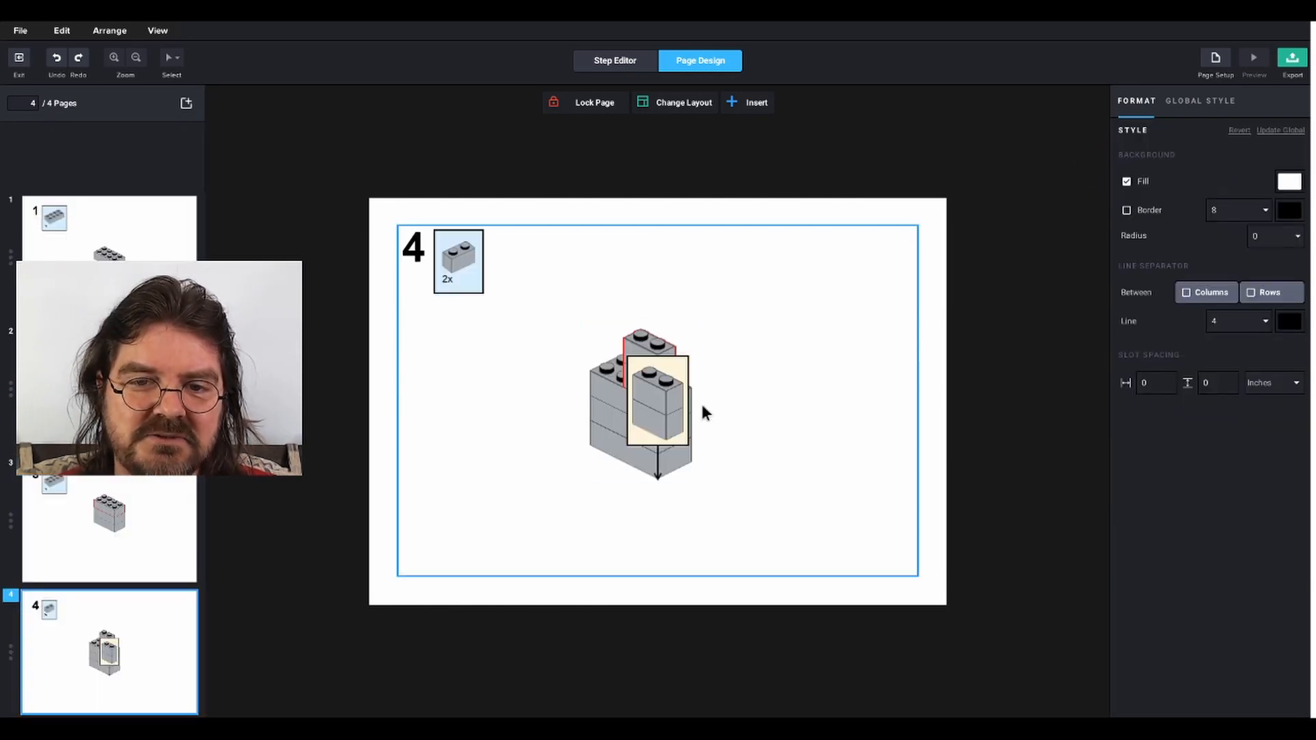
left_click(680, 368)
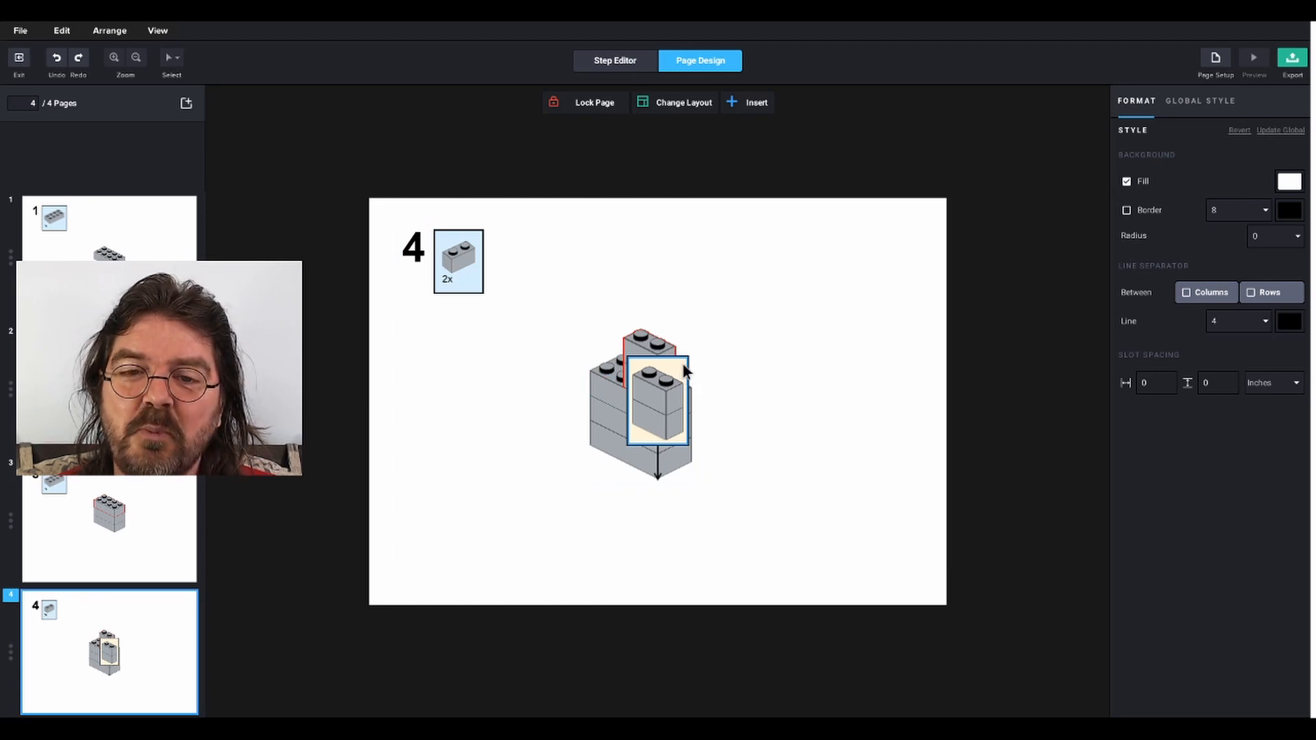
left_click_drag(684, 369, 868, 263)
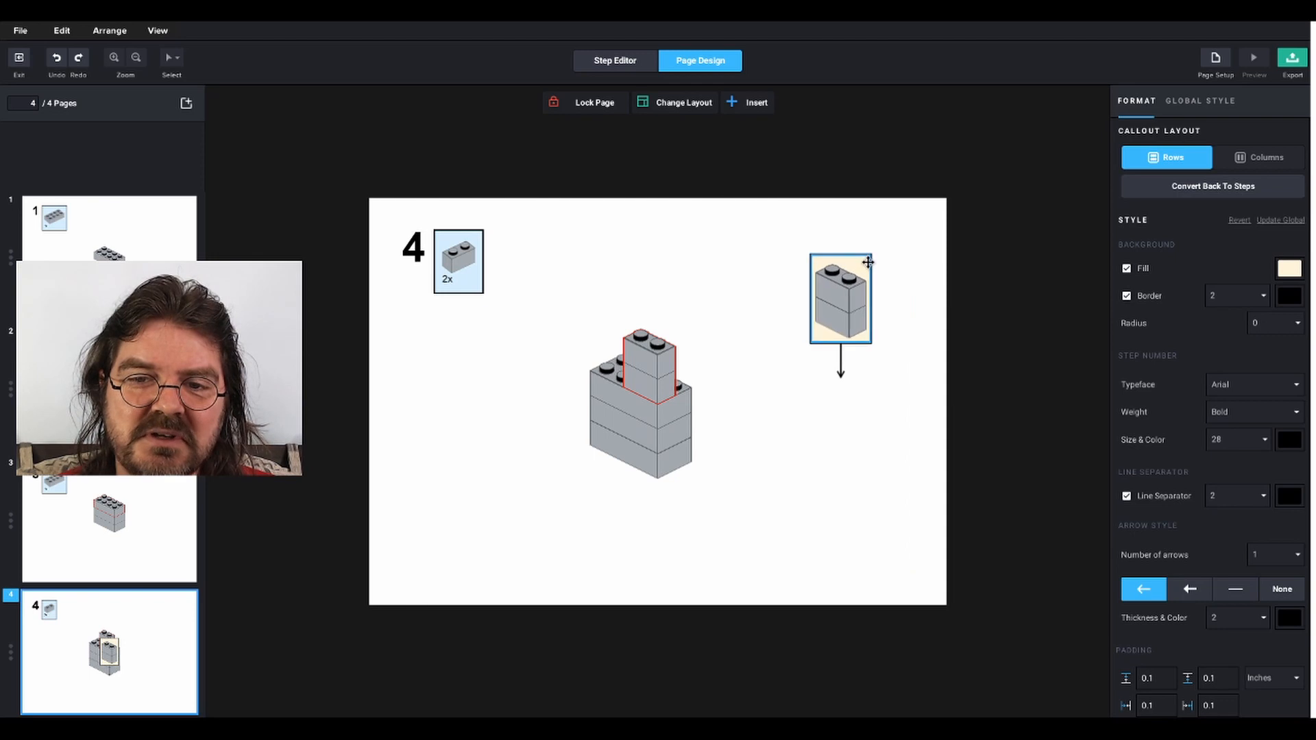
left_click(871, 373)
Route the callout's arrow from its lower edge to the red-outlined bricks on top of the model
left_click(841, 298)
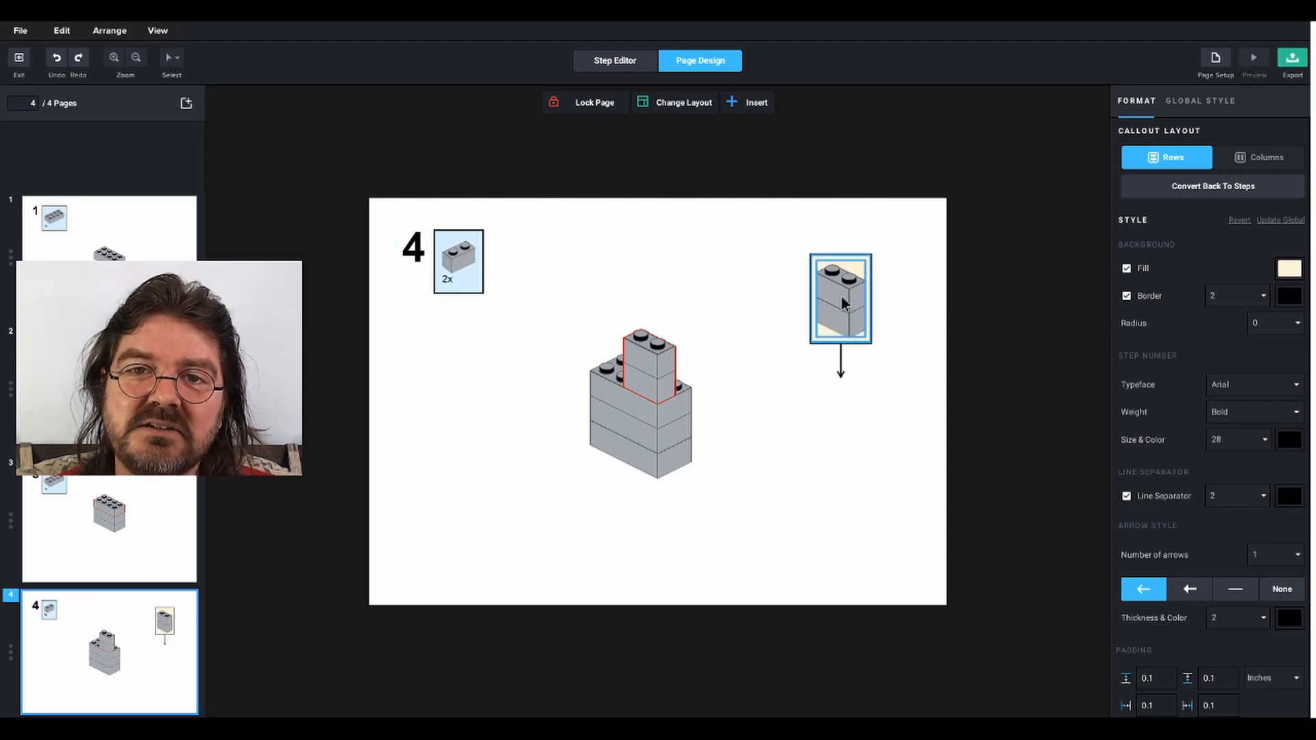
left_click(841, 376)
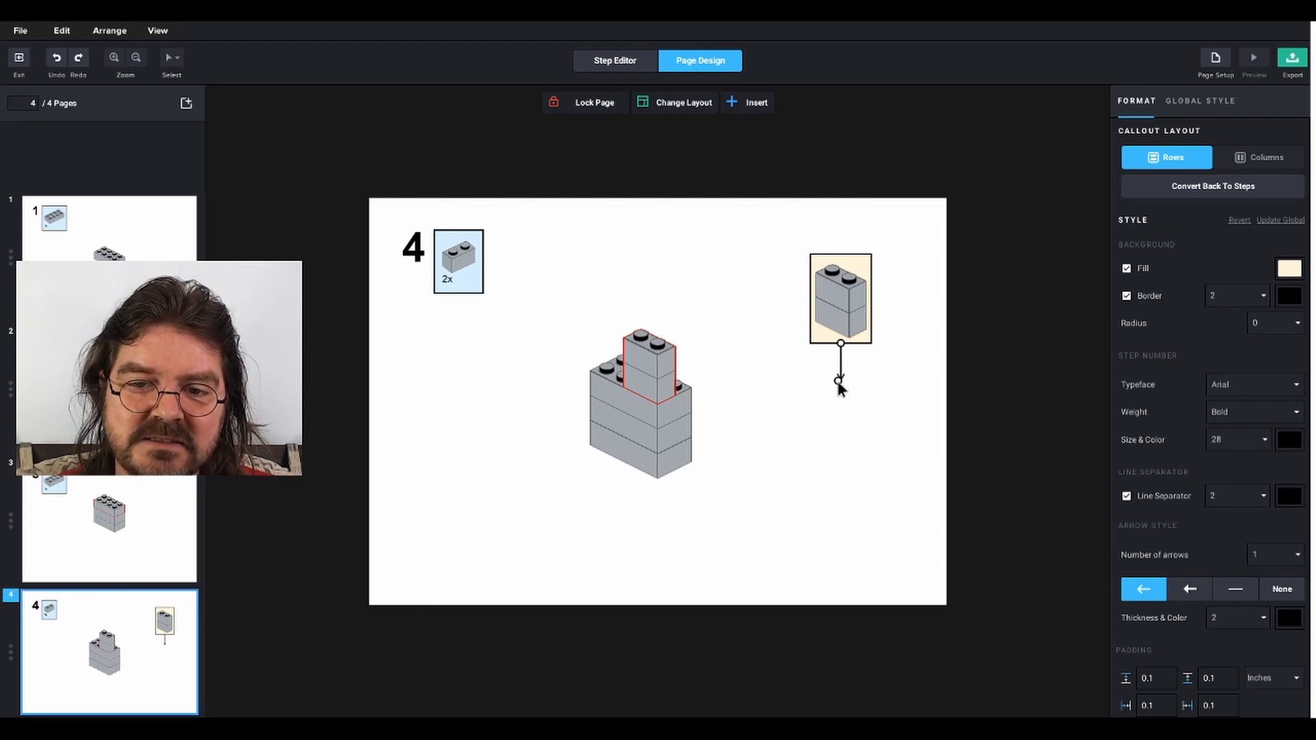
left_click_drag(834, 392, 686, 365)
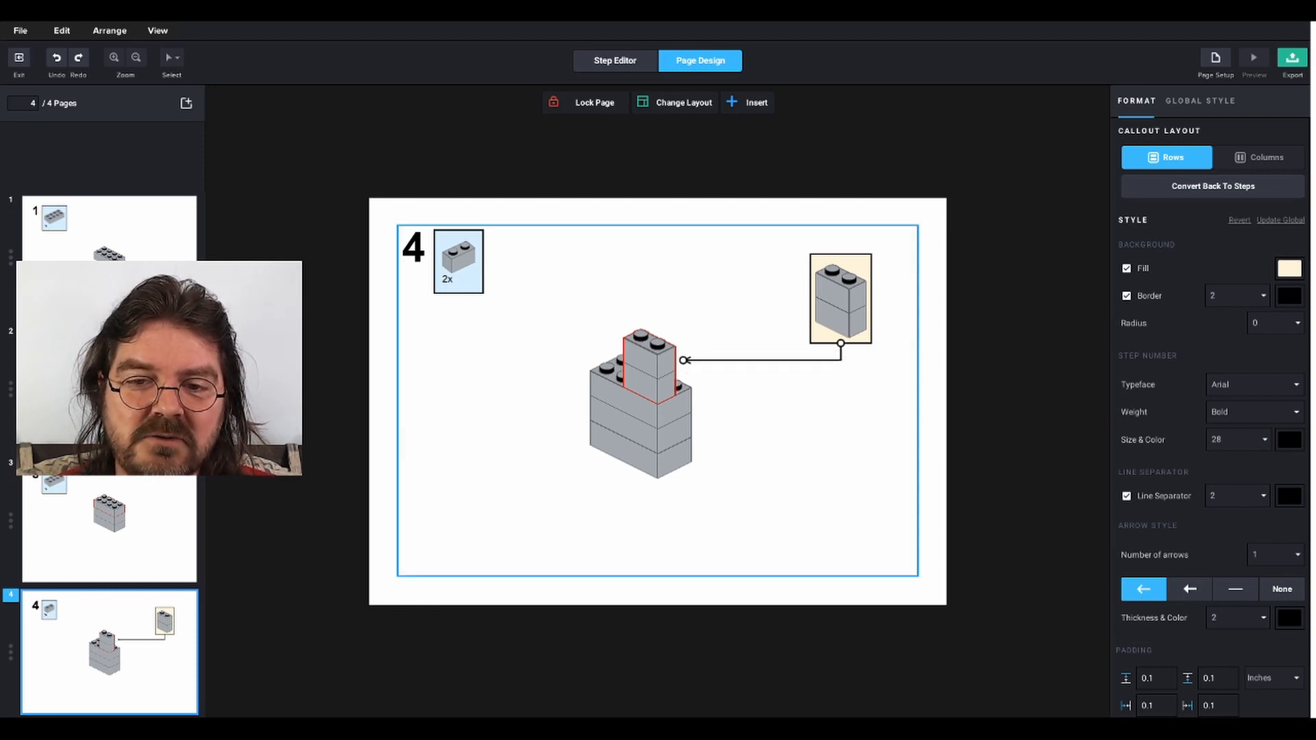
mouse_move(841, 343)
left_mouse_down()
mouse_move(810, 307)
mouse_move(814, 355)
mouse_move(843, 356)
mouse_move(837, 347)
left_mouse_up()
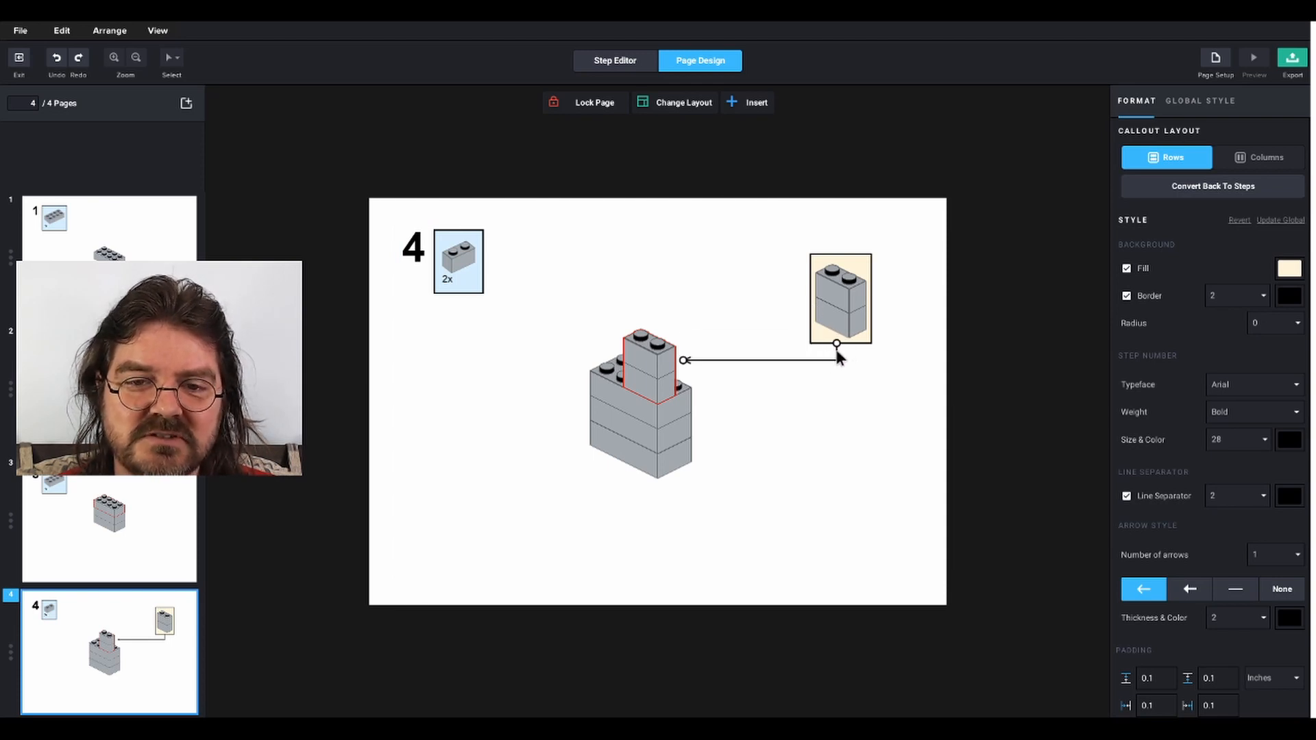
left_click(758, 390)
Change the step view of the submodel inside the callout and increase its model scale
left_click(844, 283)
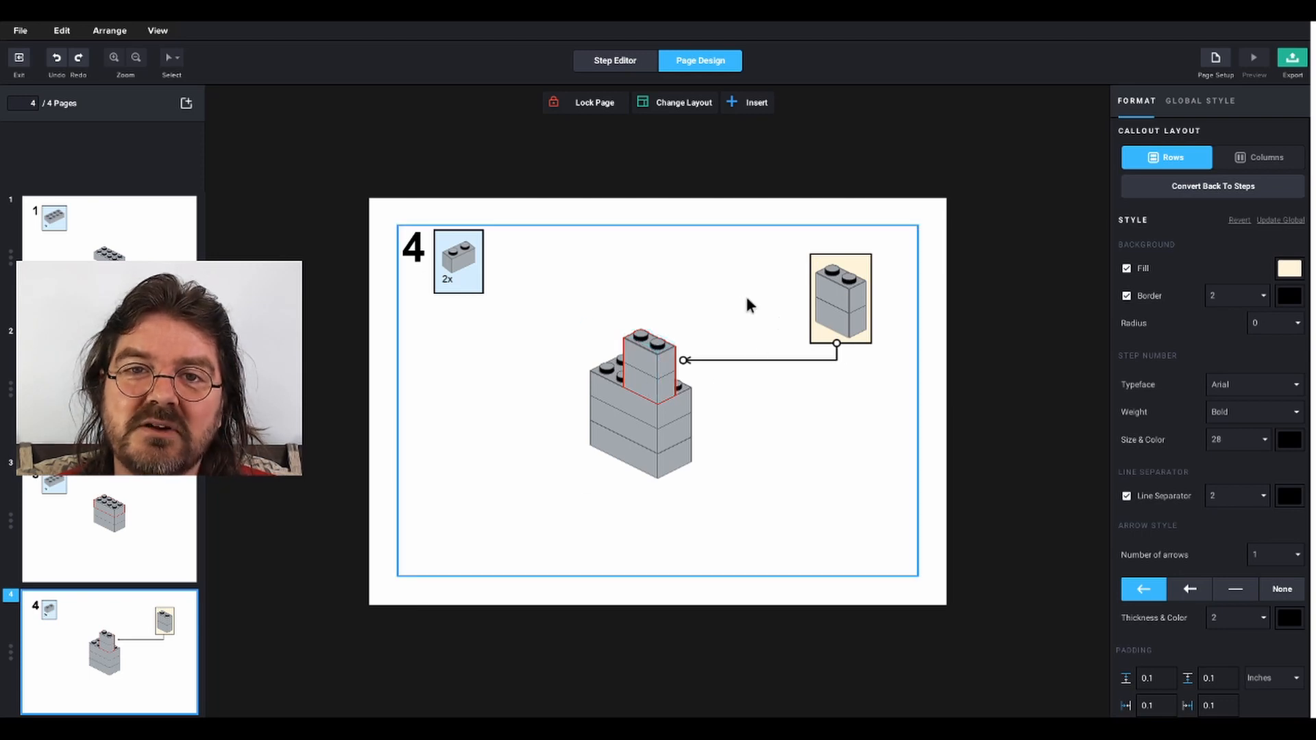
left_click(868, 363)
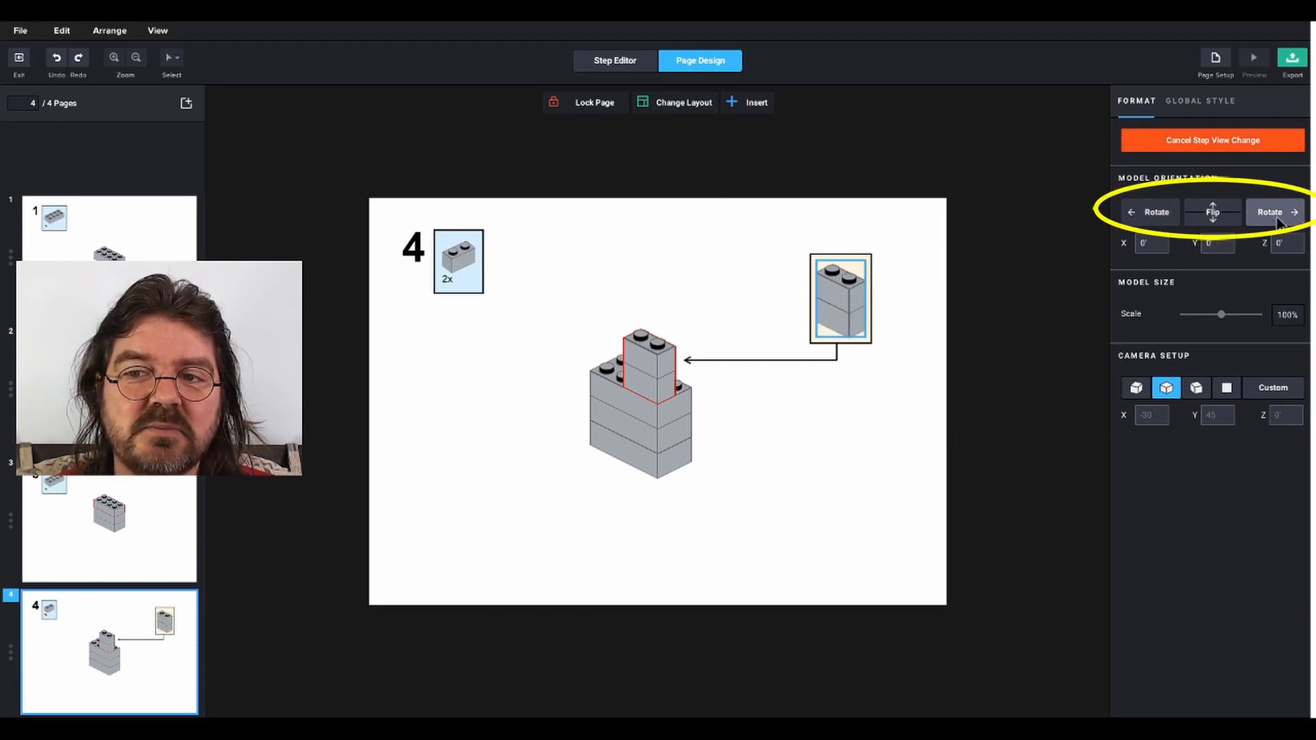
left_click_drag(1221, 318, 1249, 318)
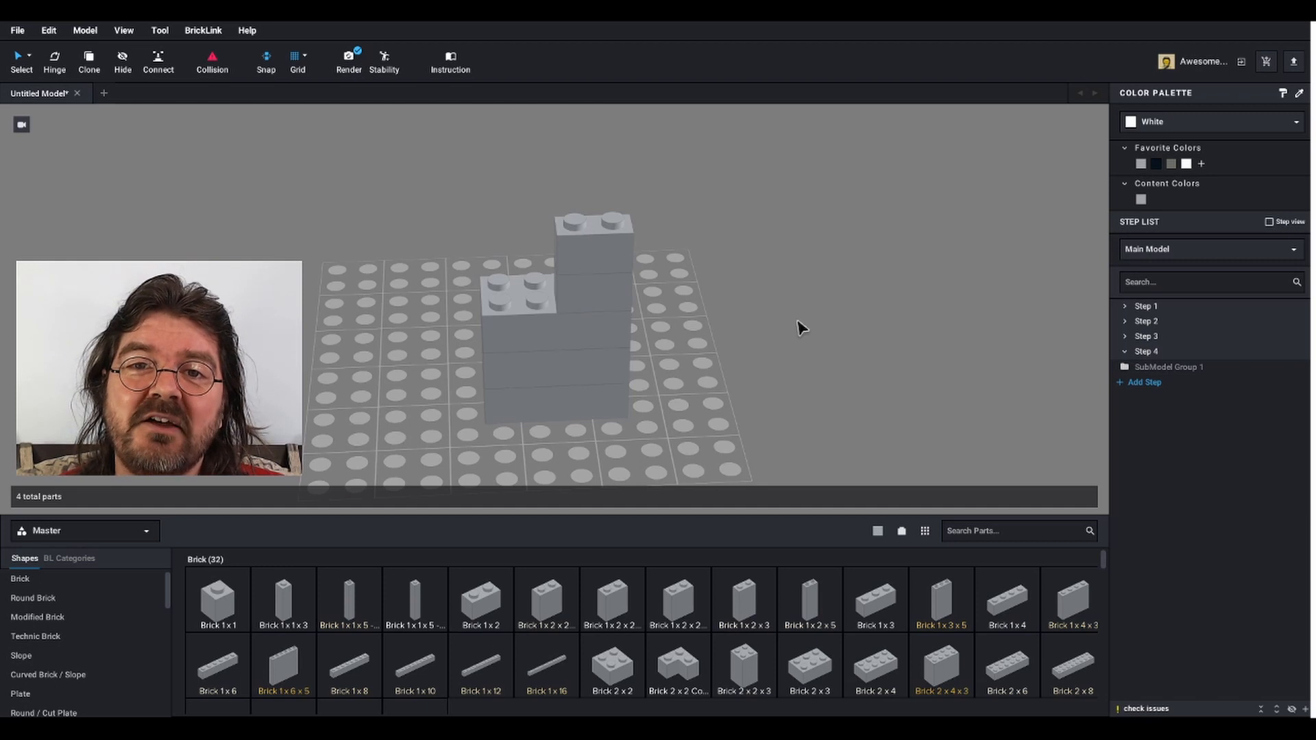
Place three copies of SubModel Group 1 on top of the stack to cover its remaining studs
right_click_drag(800, 328, 790, 329)
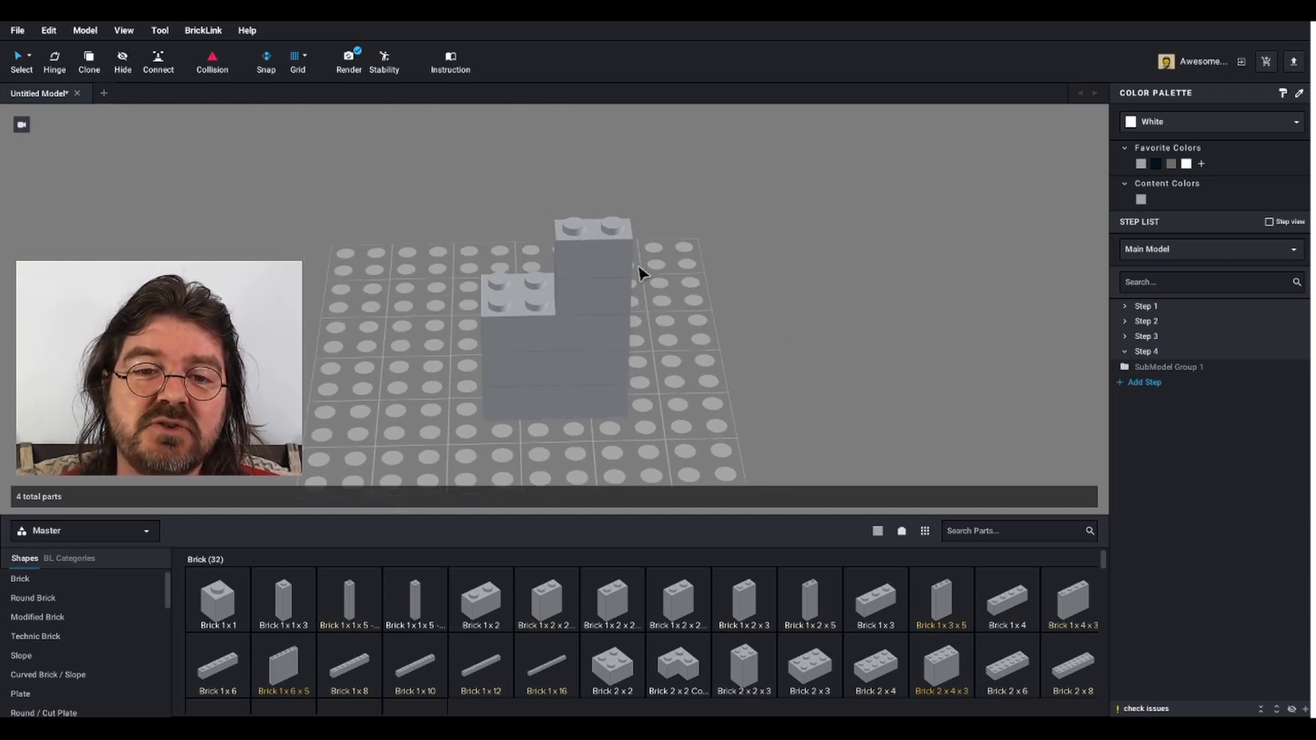
left_click(610, 262)
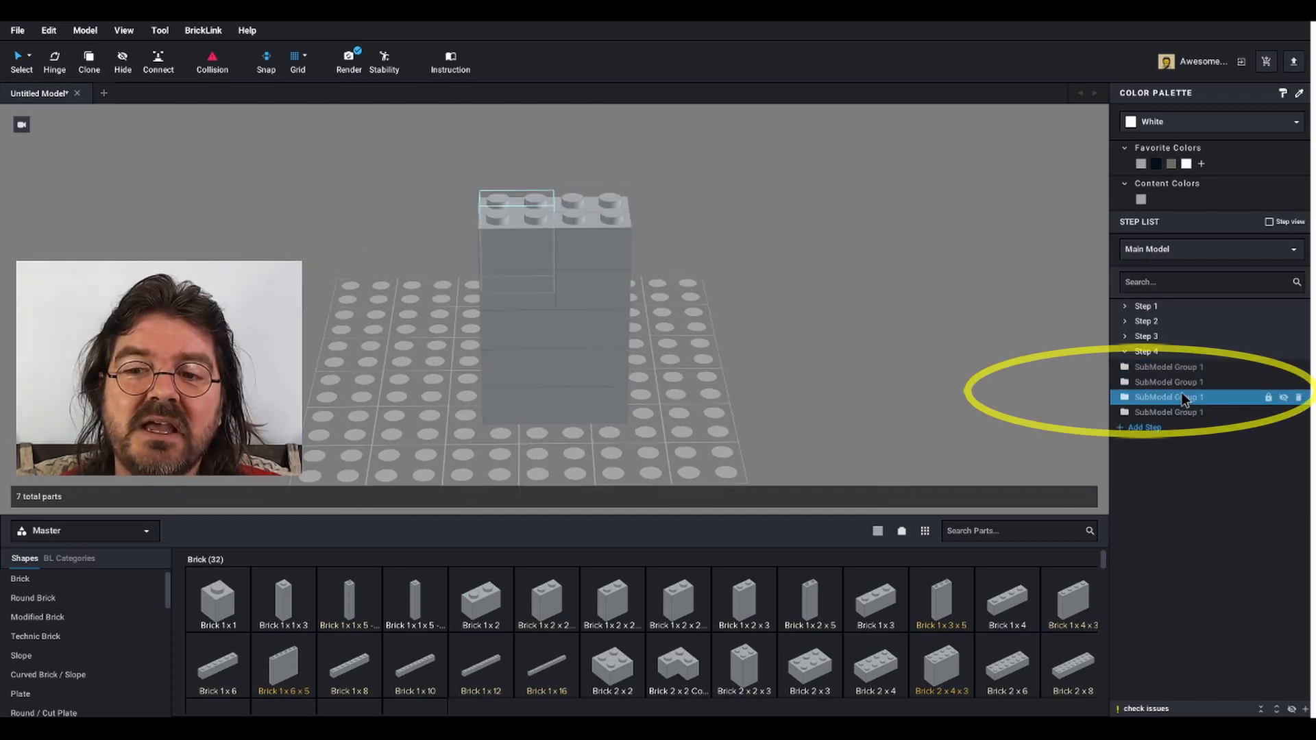
right_click_drag(636, 302, 693, 312)
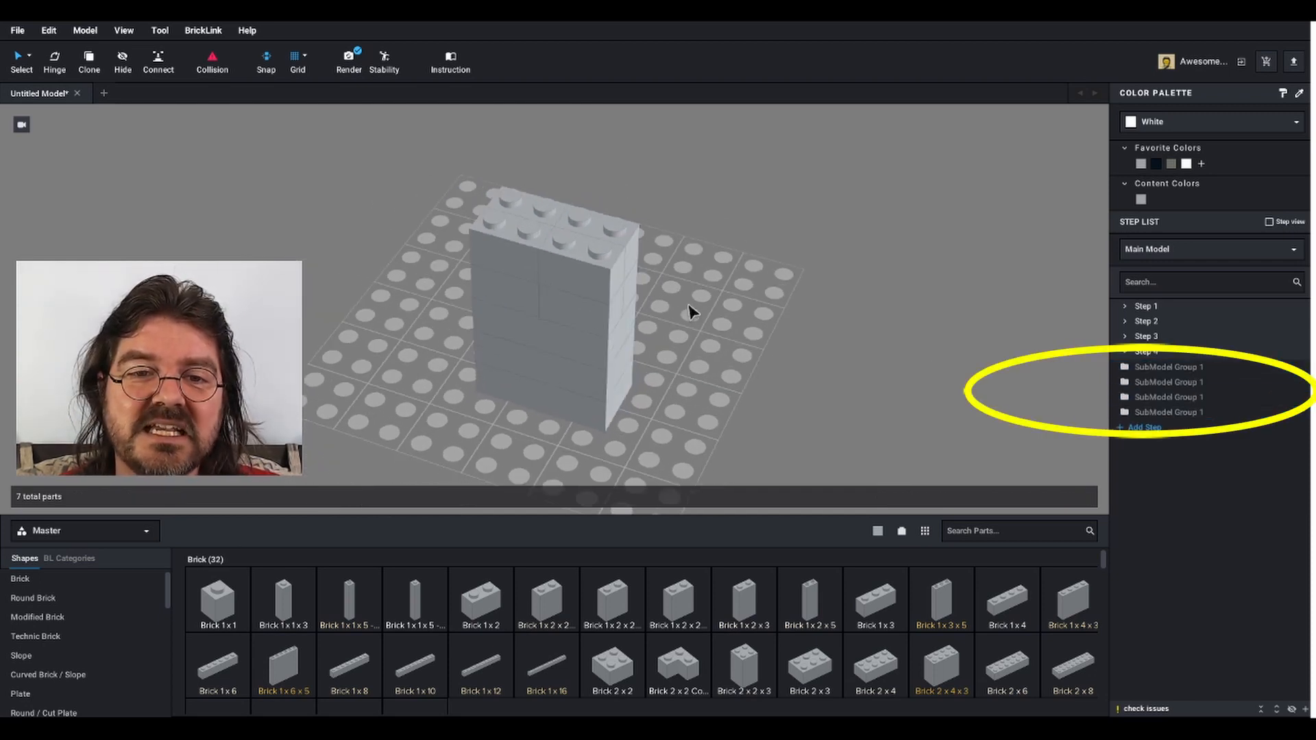
Reopen the instructions for the extended model in Page Design and go to page 4 with the repeated submodel
left_click(452, 63)
left_click(755, 414)
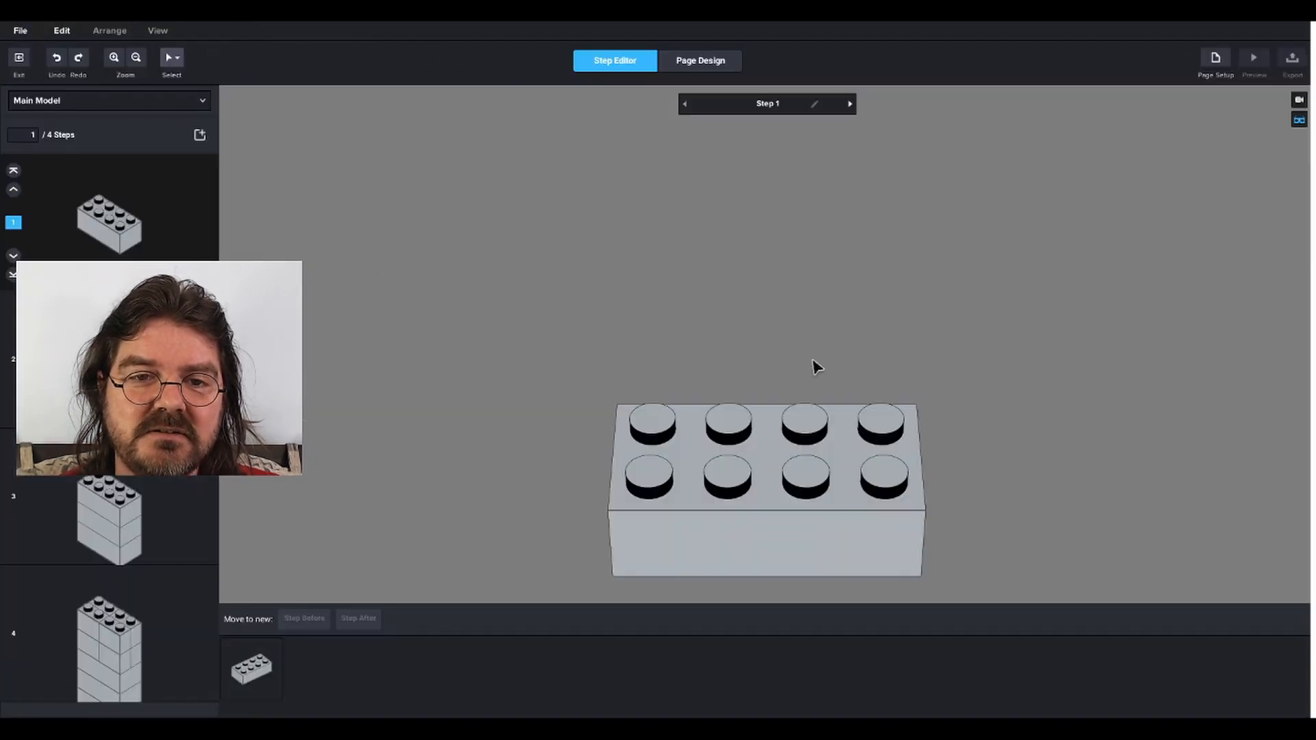
left_click(709, 64)
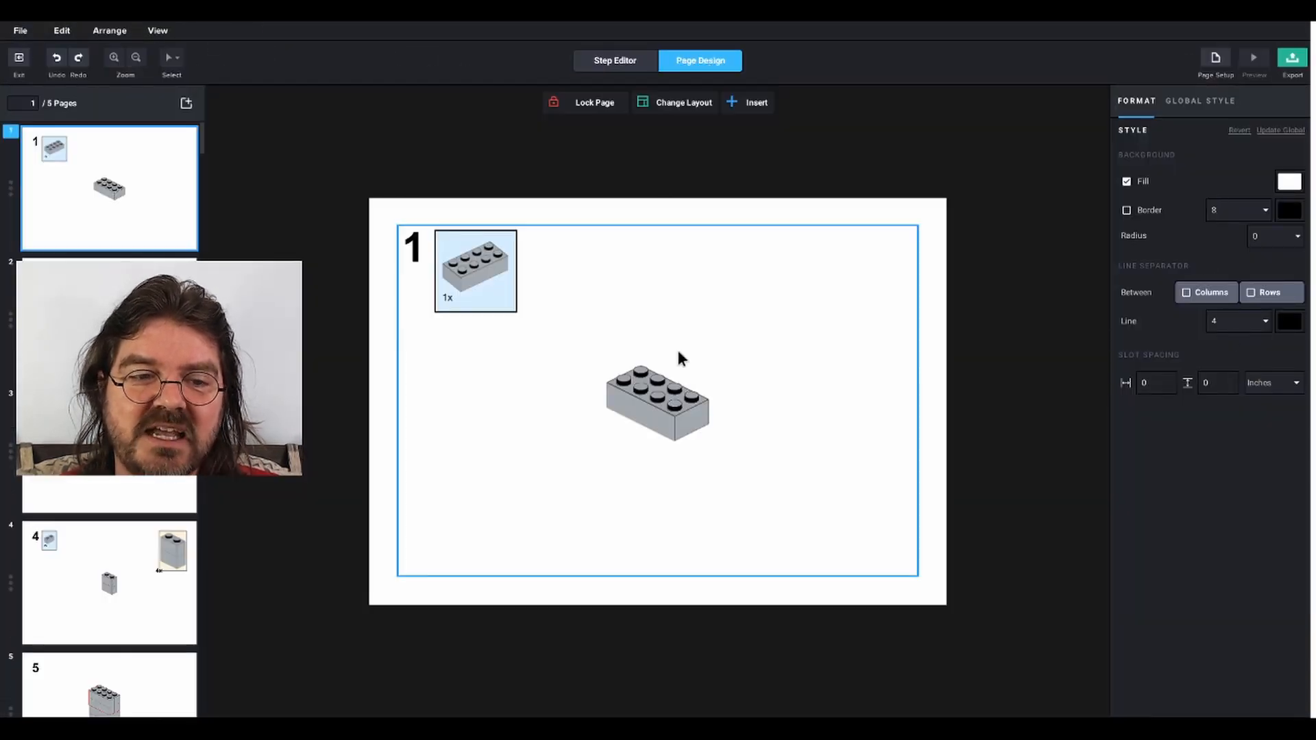
scroll(110, 494, "down", 2)
left_click(139, 489)
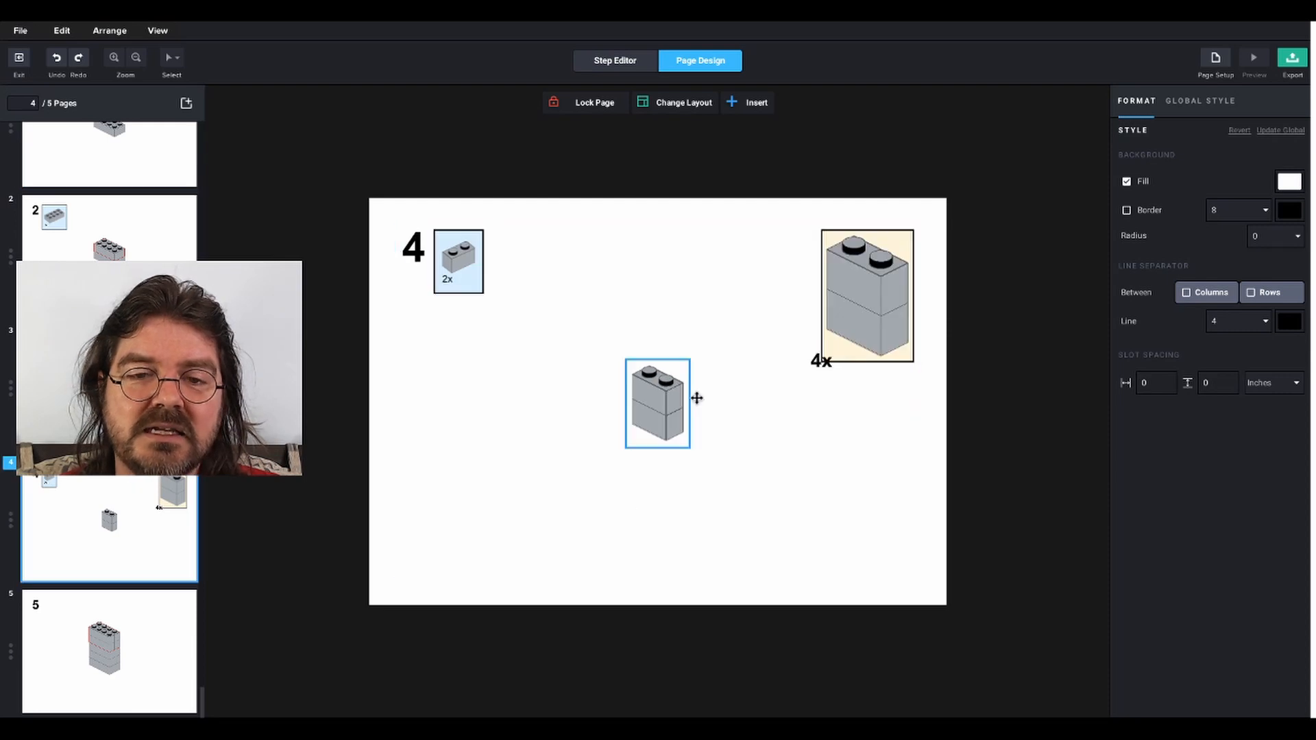
Convert the 4x submodel step to a callout and move it clear of the model to the upper right
left_click(740, 349)
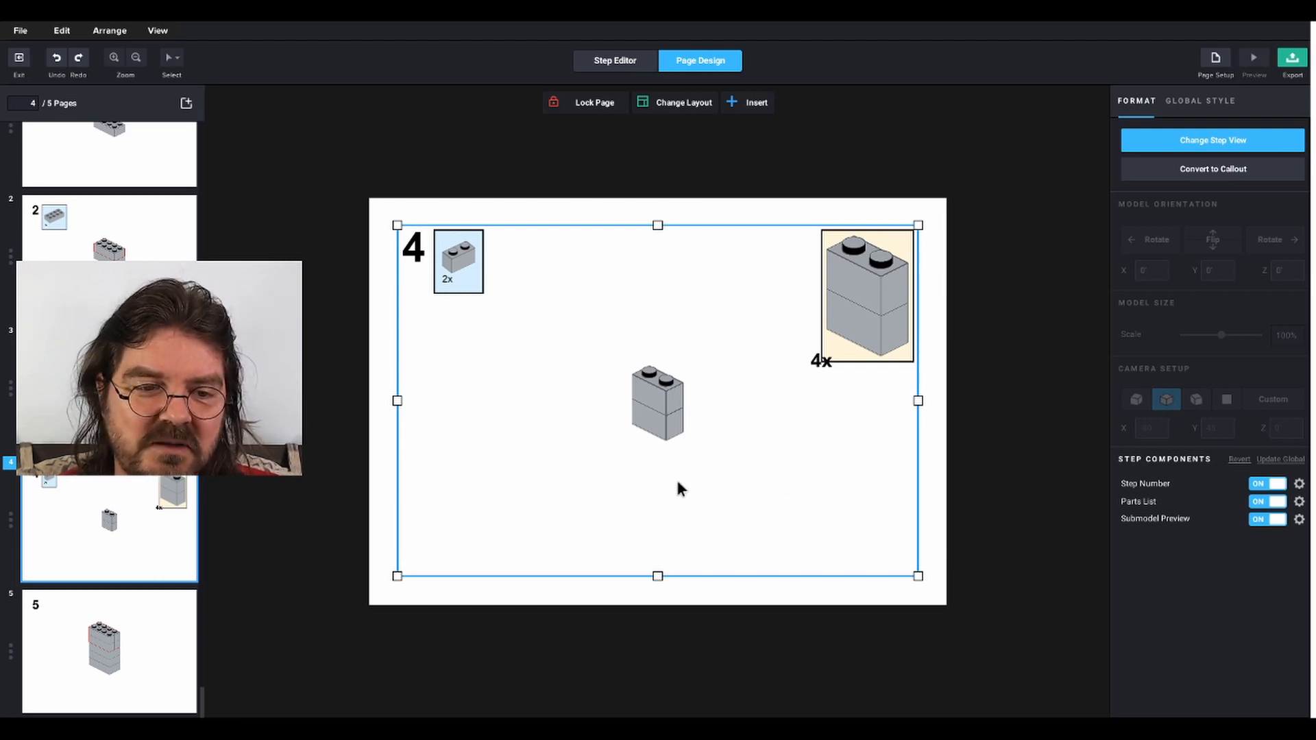
left_click(1201, 174)
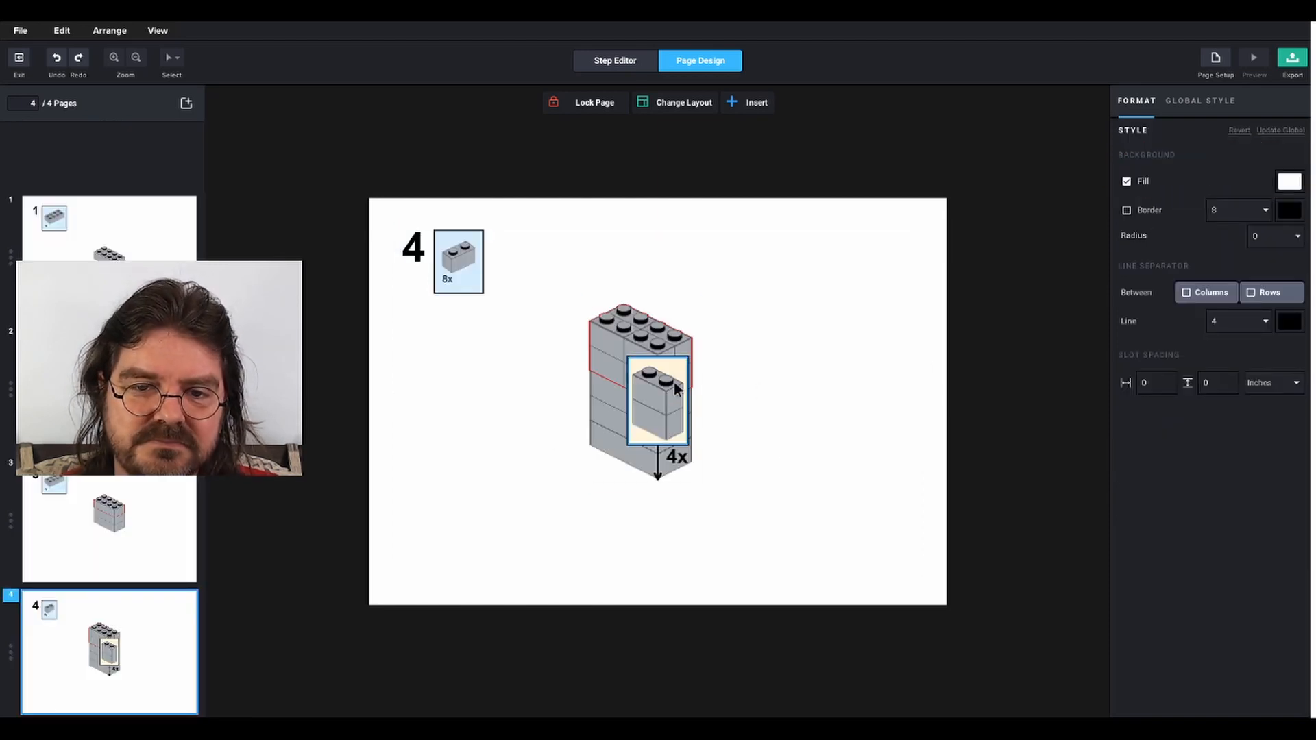
left_click_drag(679, 373, 865, 241)
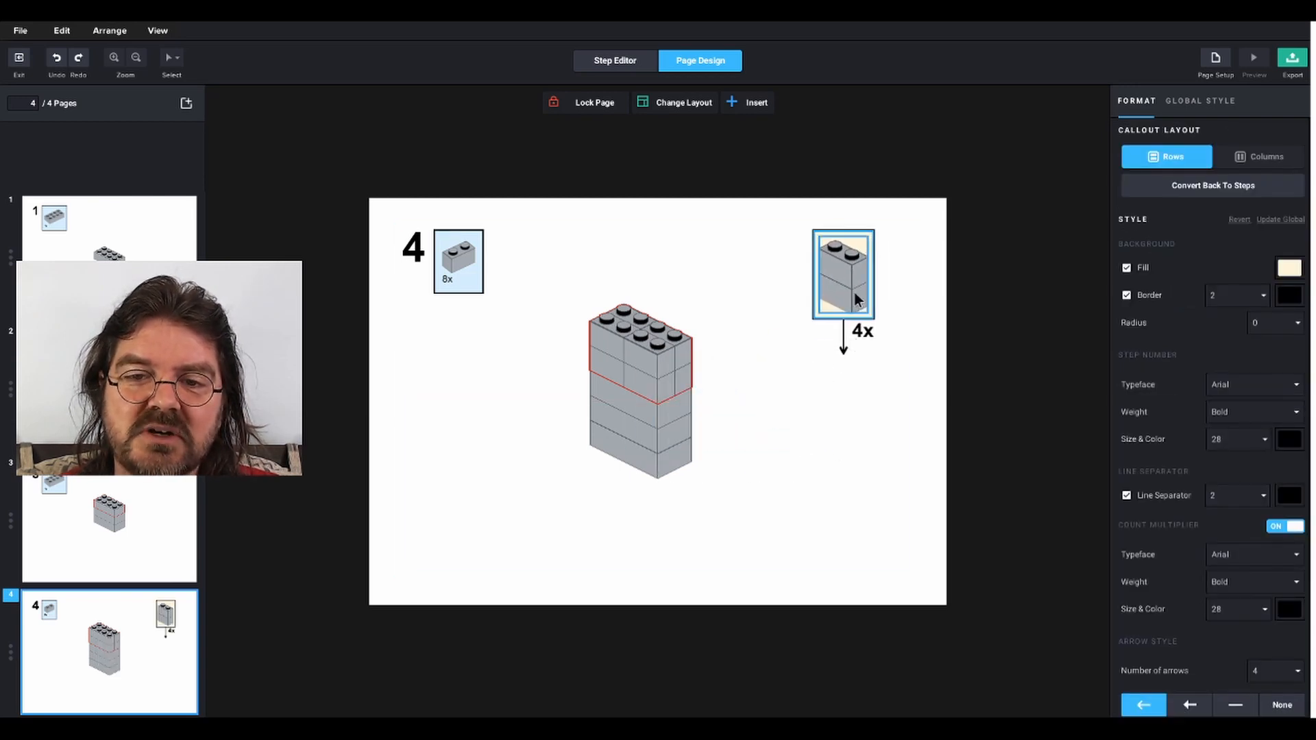
Point the first callout arrow at the model's highlighted upper layer and shift its start along the callout's lower edge
left_click(844, 354)
left_click_drag(840, 369, 670, 388)
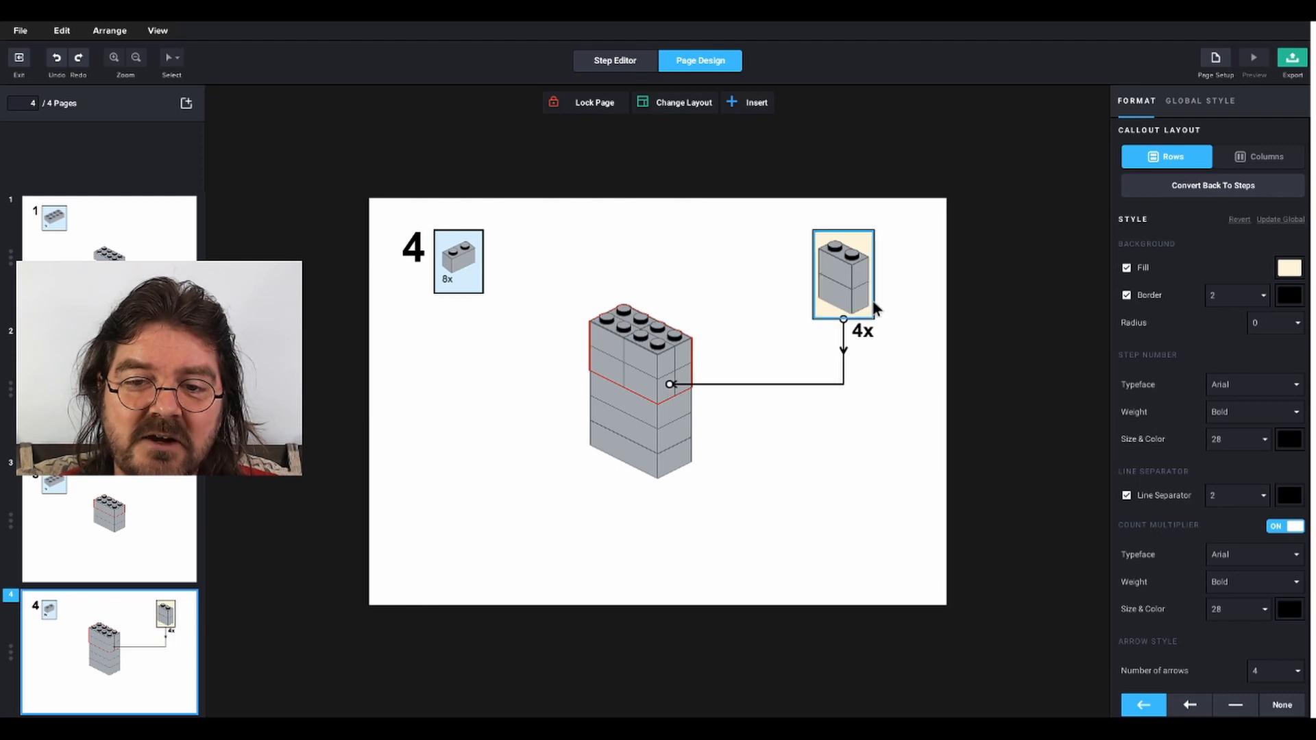
left_click_drag(843, 319, 824, 321)
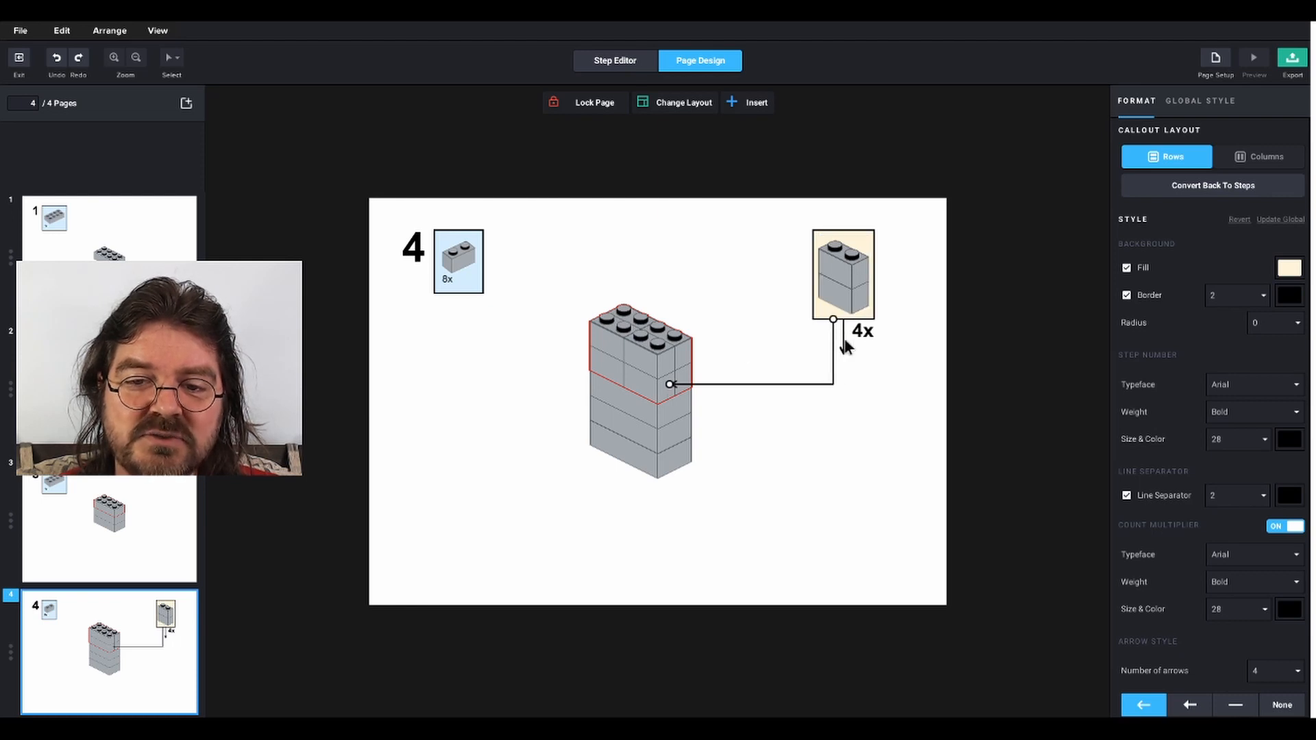
Point the second callout arrow just beside the model's upper right corner and attach its start to the callout's left edge
left_click(844, 352)
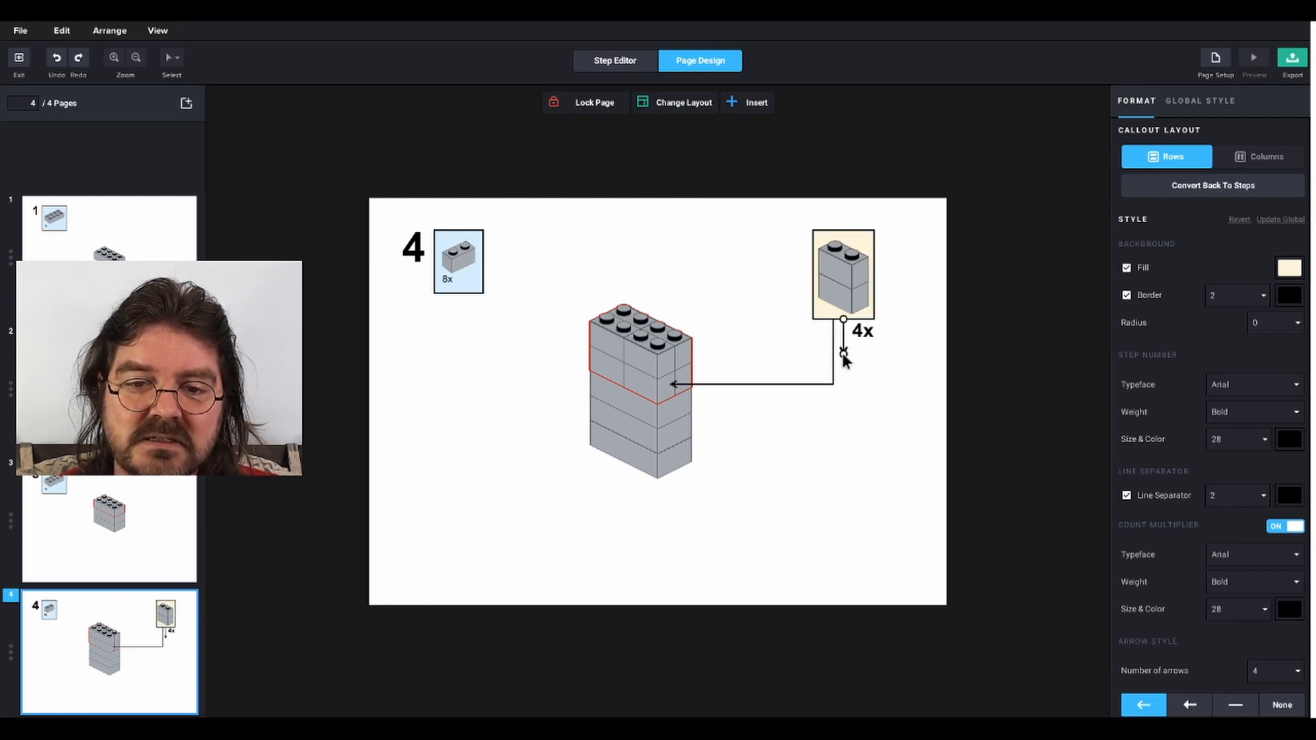
left_click_drag(844, 353, 701, 356)
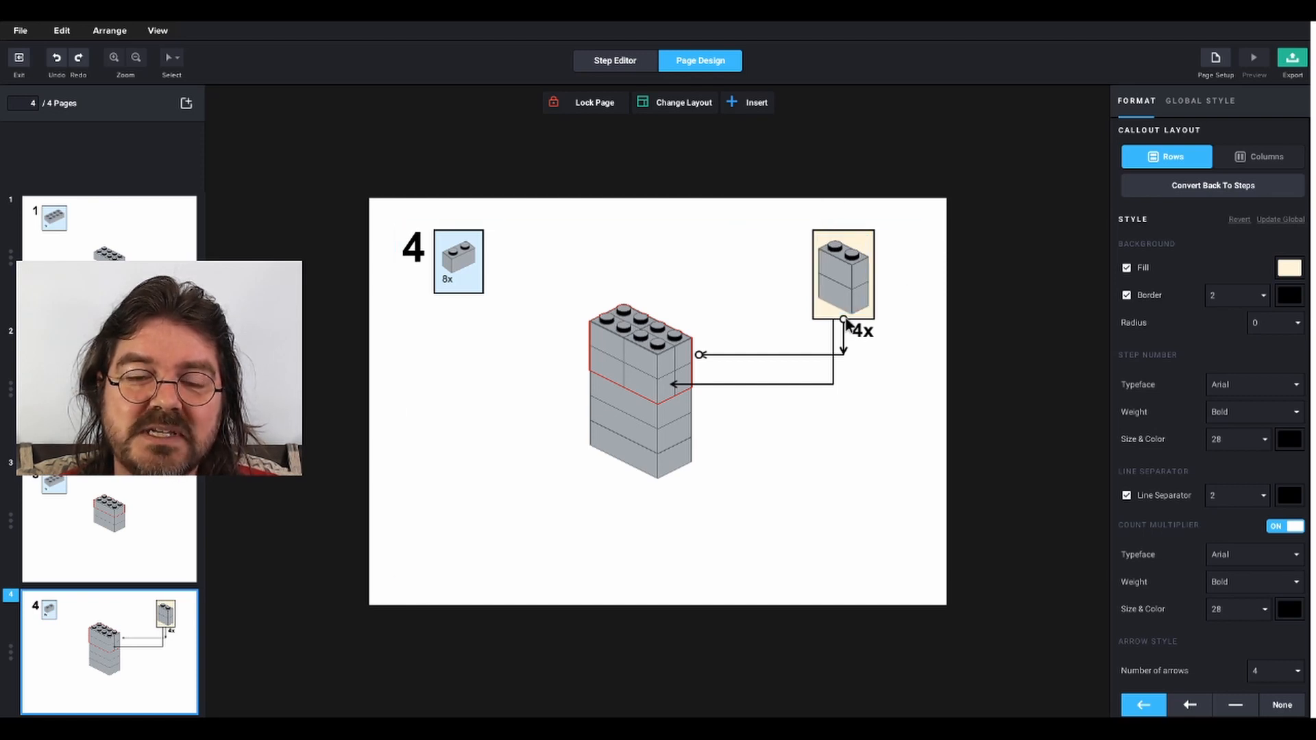
left_click_drag(844, 320, 813, 297)
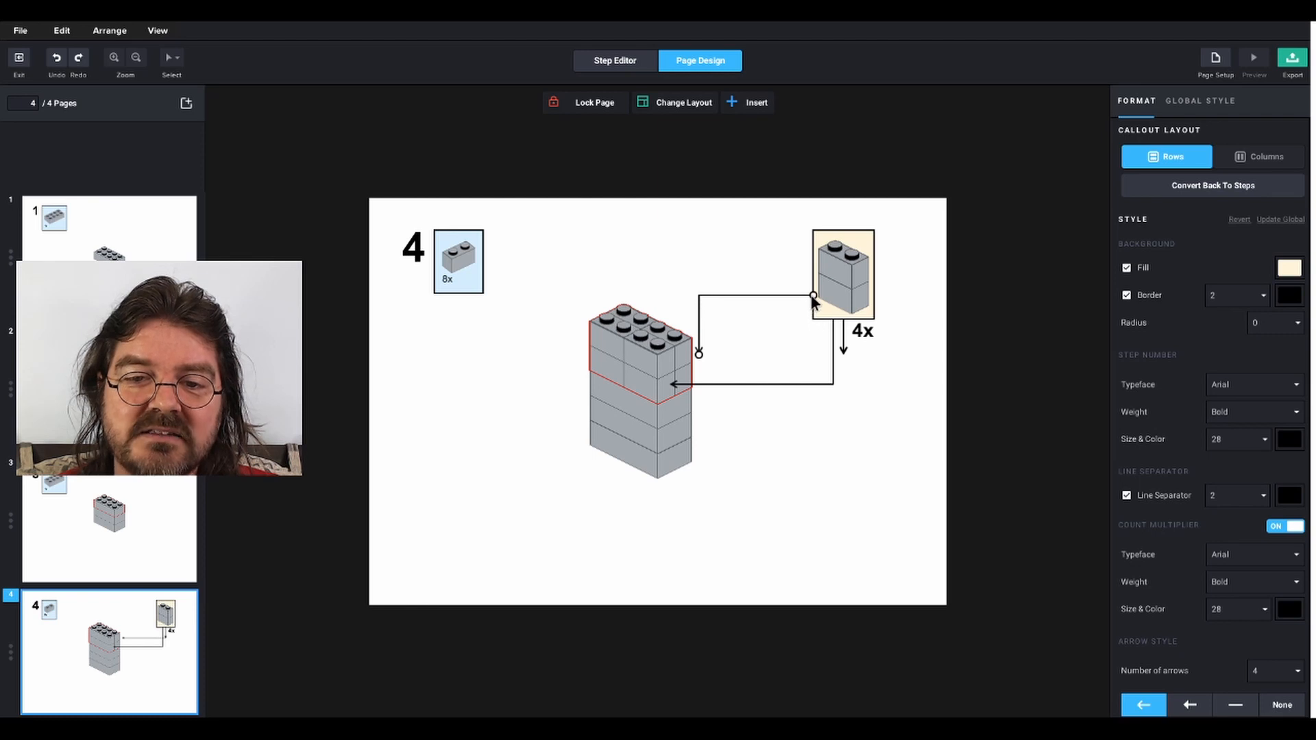
Attach the third arrow's start higher on the callout's left edge and place its head above the model's top studs
left_click(846, 352)
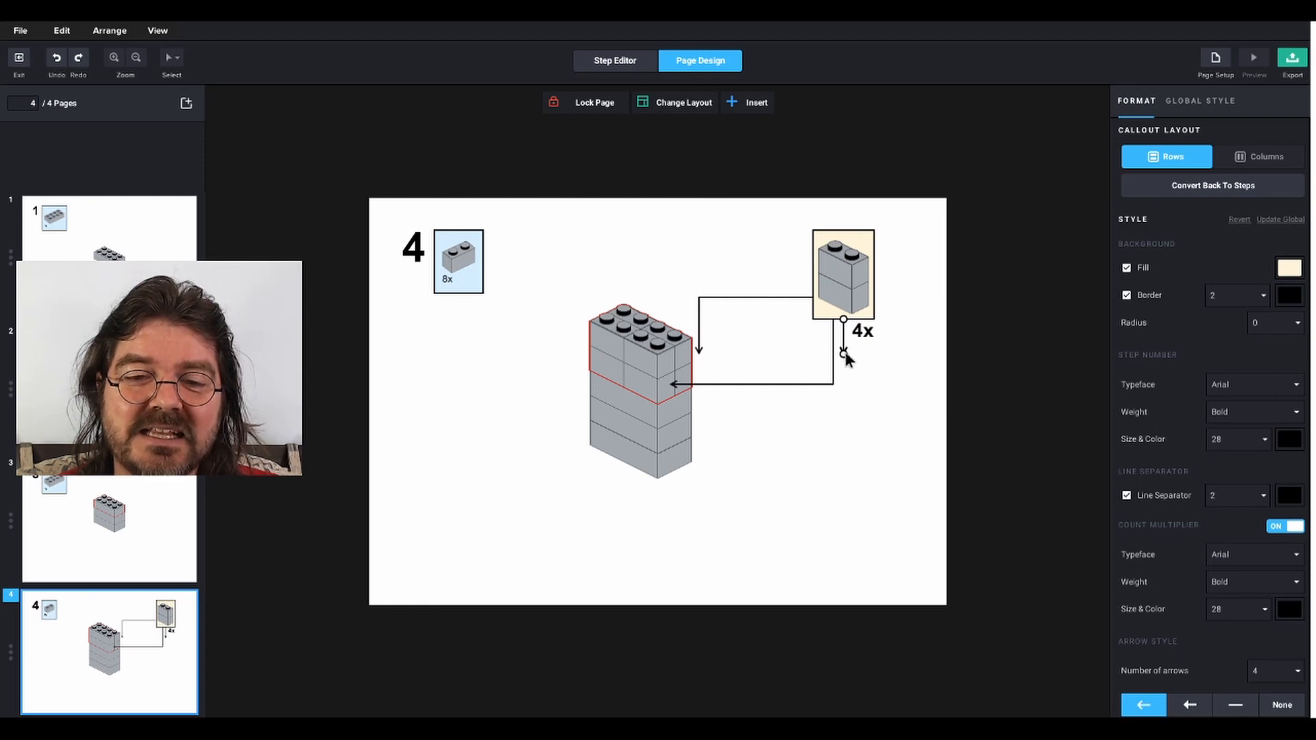
left_click_drag(844, 319, 814, 269)
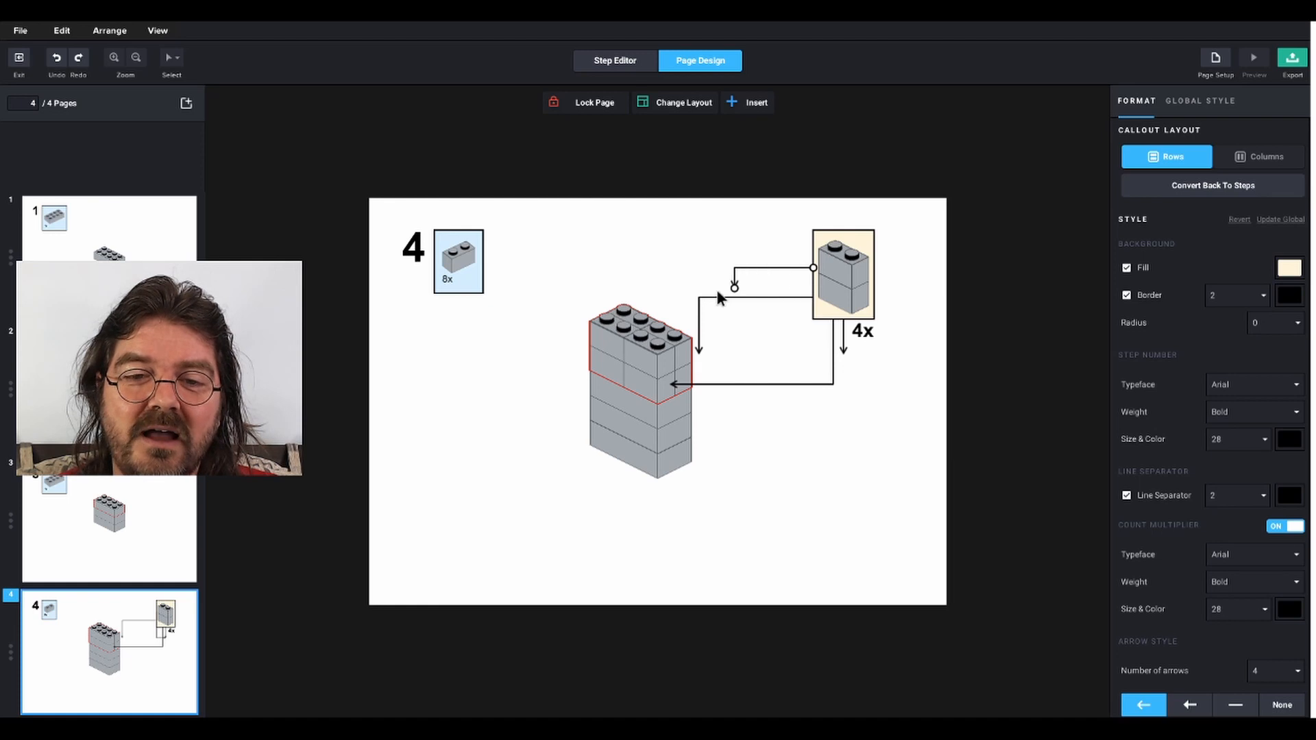
left_click_drag(718, 291, 647, 308)
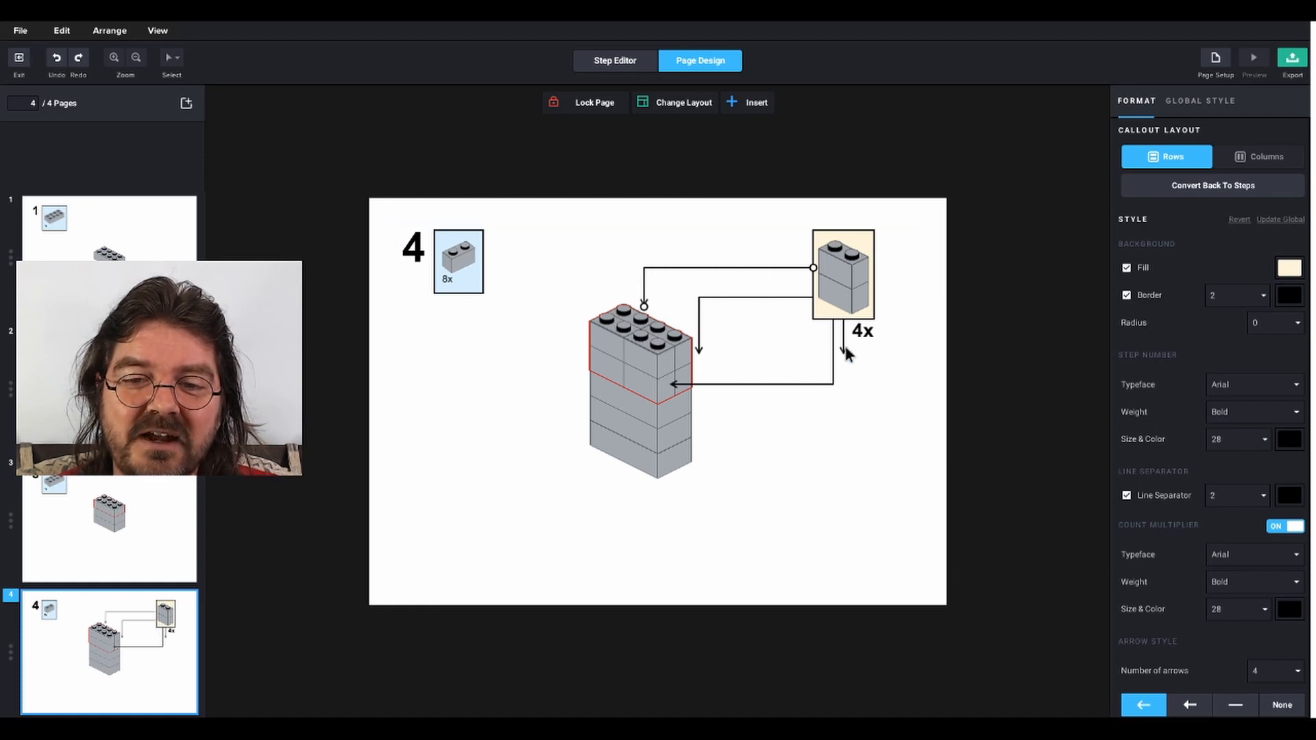
Move the first arrow's start from the callout's lower edge to its left edge, between the two other arrows
left_click(854, 358)
left_click(844, 353)
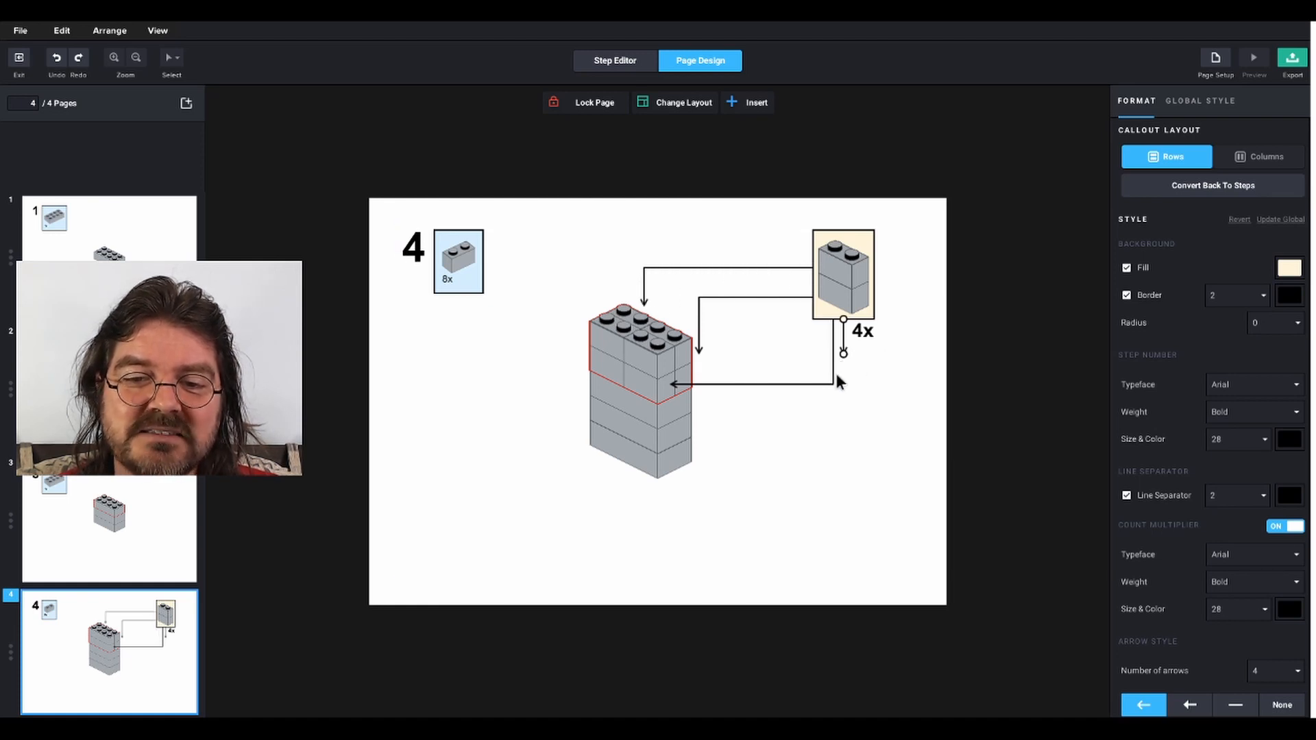
left_click(832, 383)
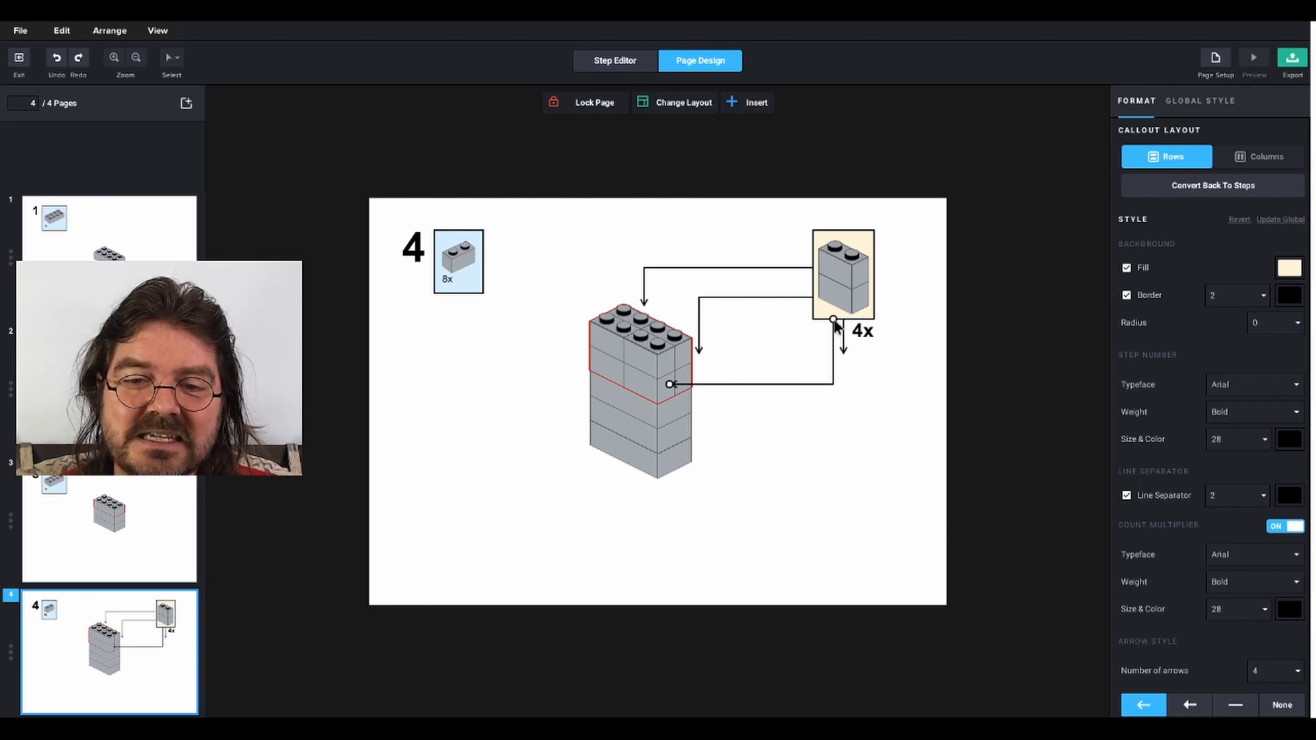
left_click_drag(833, 321, 809, 288)
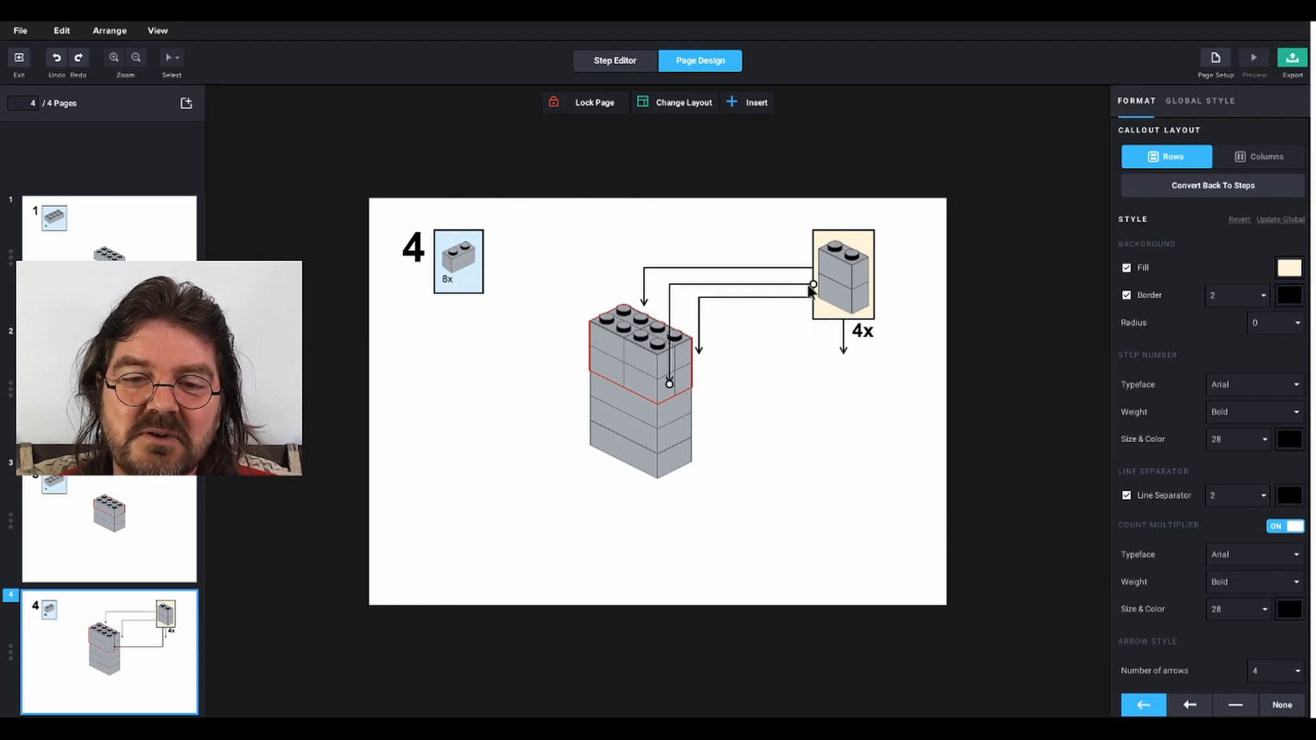
Attach the fourth arrow near the top of the callout's left edge and place its head above the rearmost studs
left_click_drag(845, 351, 809, 364)
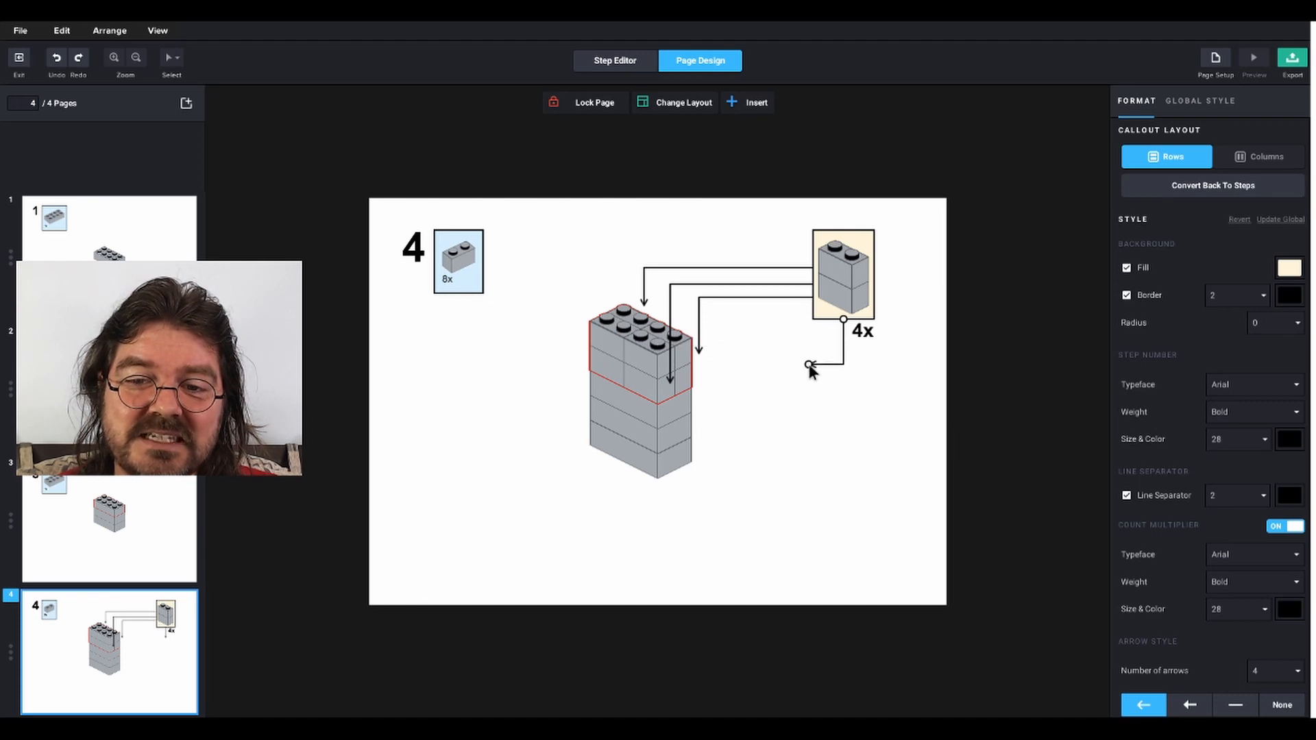
left_click_drag(844, 320, 760, 239)
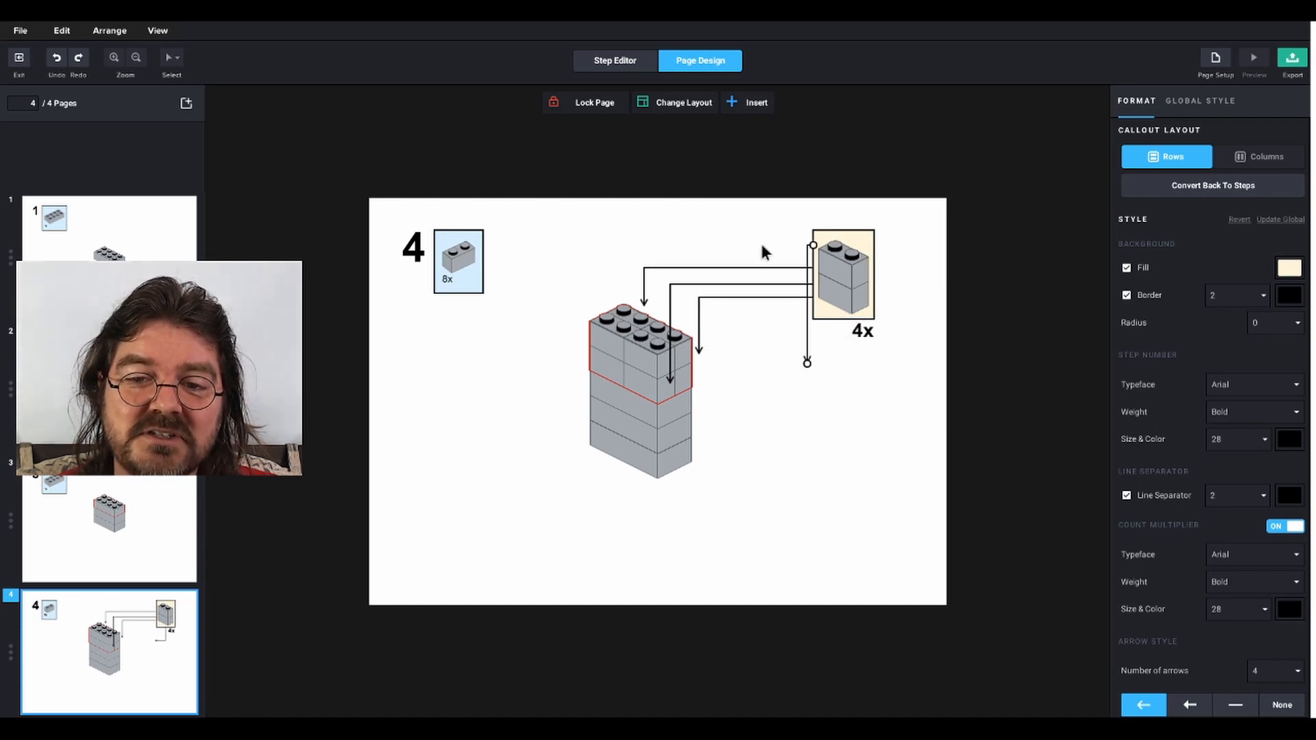
left_click_drag(809, 365, 612, 306)
Bring the first arrow's head up onto the top studs so the four callout arrows form an even row
left_click_drag(671, 376, 655, 340)
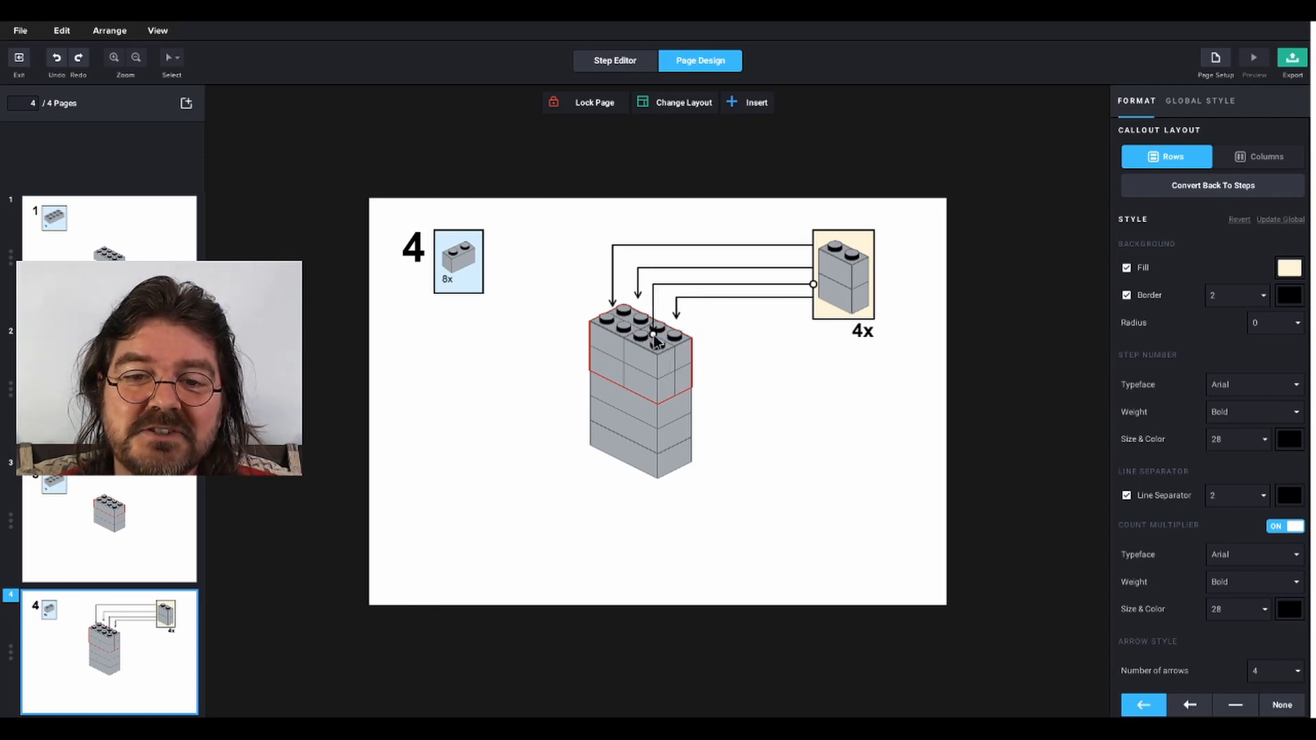
left_click(713, 312)
left_click(815, 247)
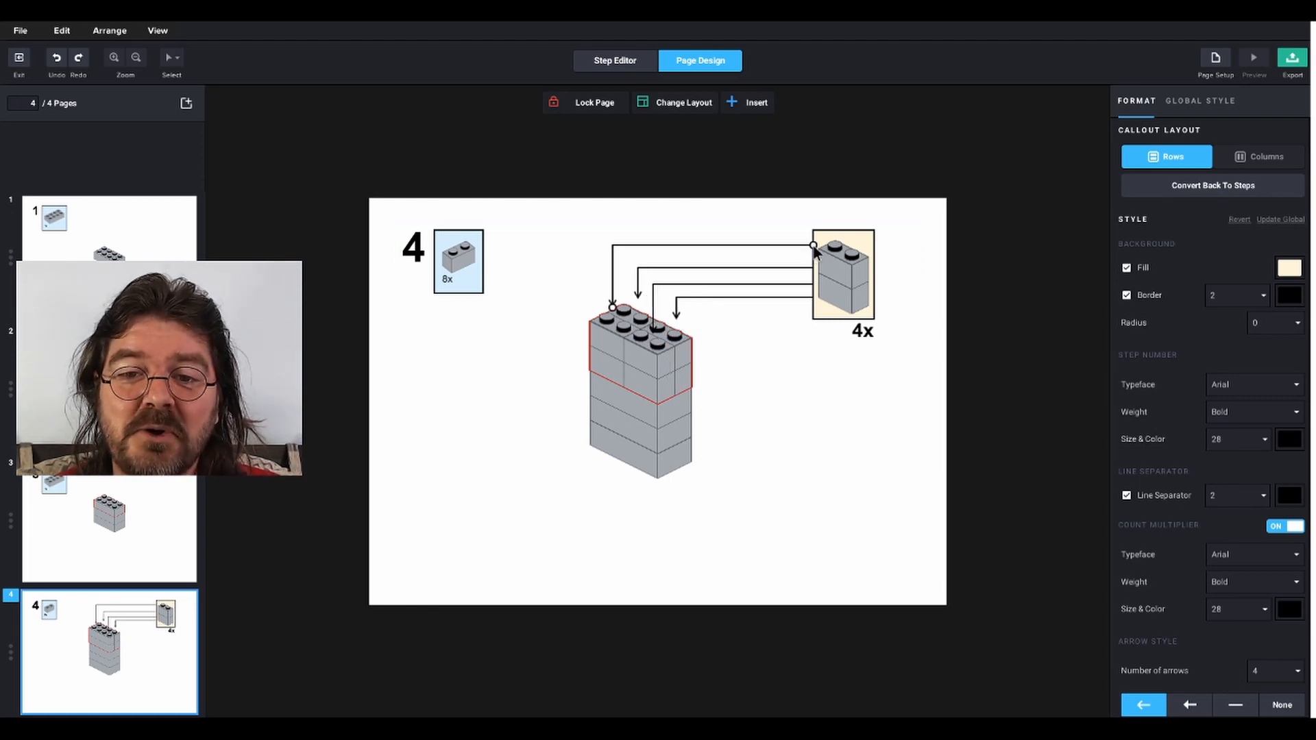
left_click_drag(814, 249, 811, 253)
left_click(792, 398)
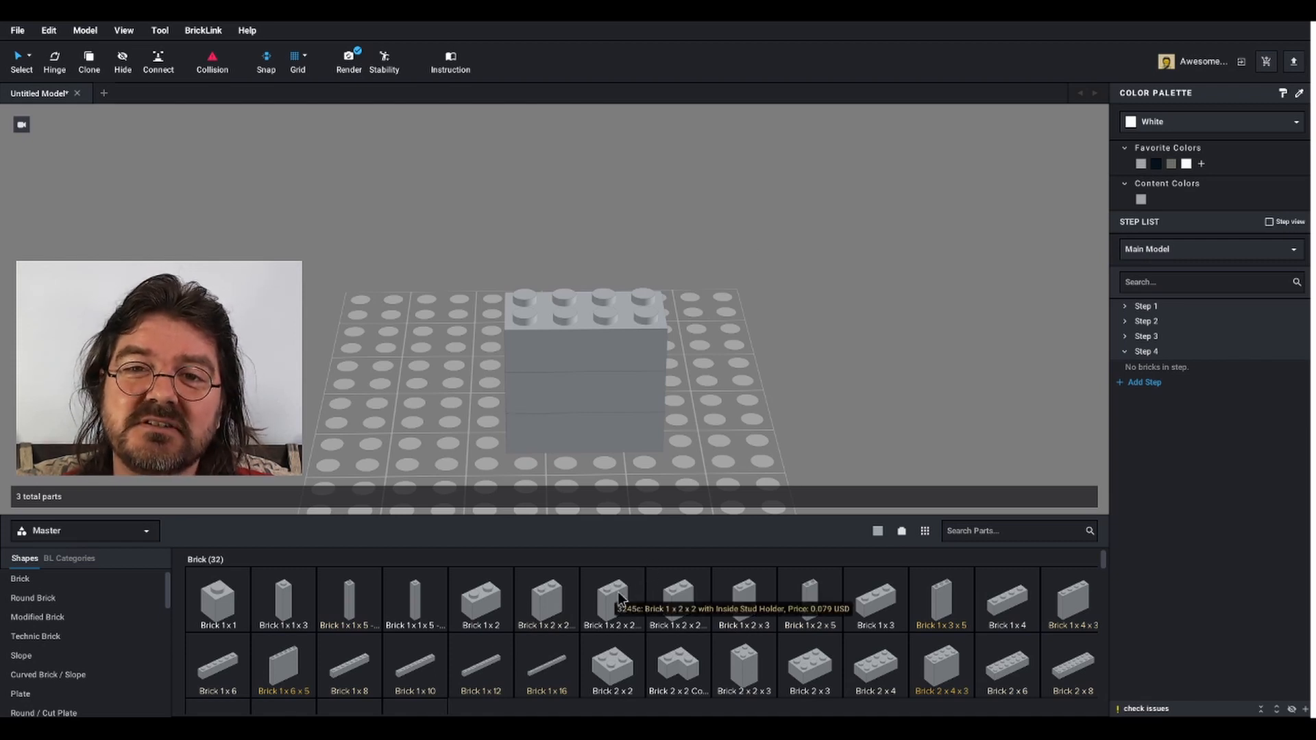
In step 4 of the three-brick stack, place a Brick 1 x 2 x 2 with Inside Stud Holder and a Brick 1 x 1 behind it
left_click_drag(619, 601, 624, 251)
key("Escape")
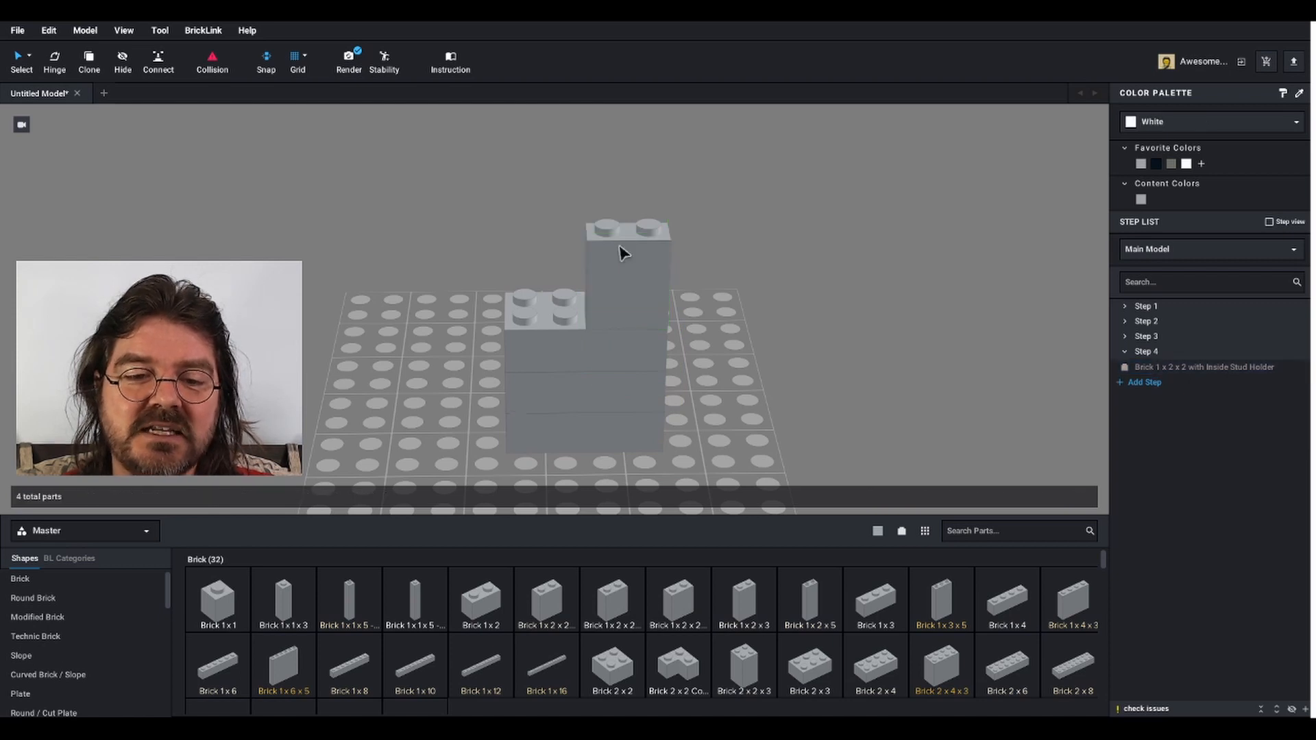
left_click_drag(452, 535, 670, 323)
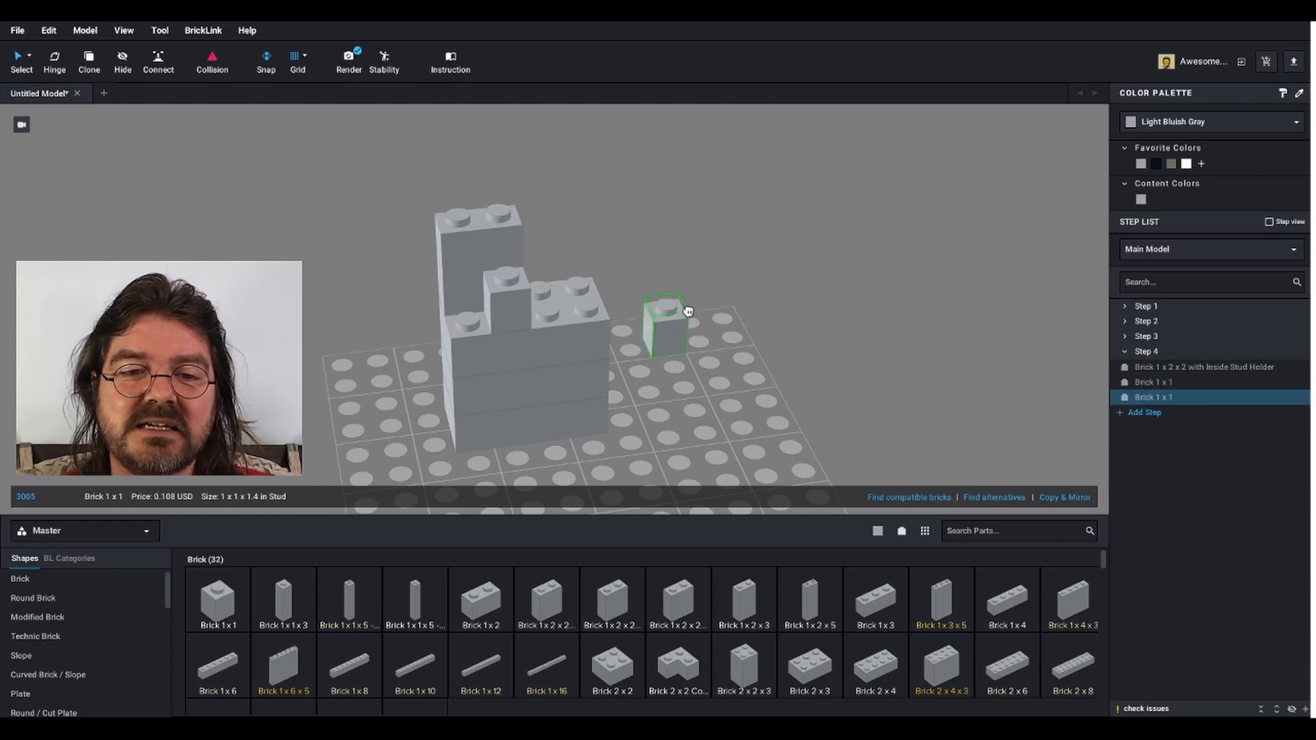
mouse_move(670, 323)
right_mouse_down()
mouse_move(821, 365)
mouse_move(707, 336)
mouse_move(725, 340)
right_mouse_up()
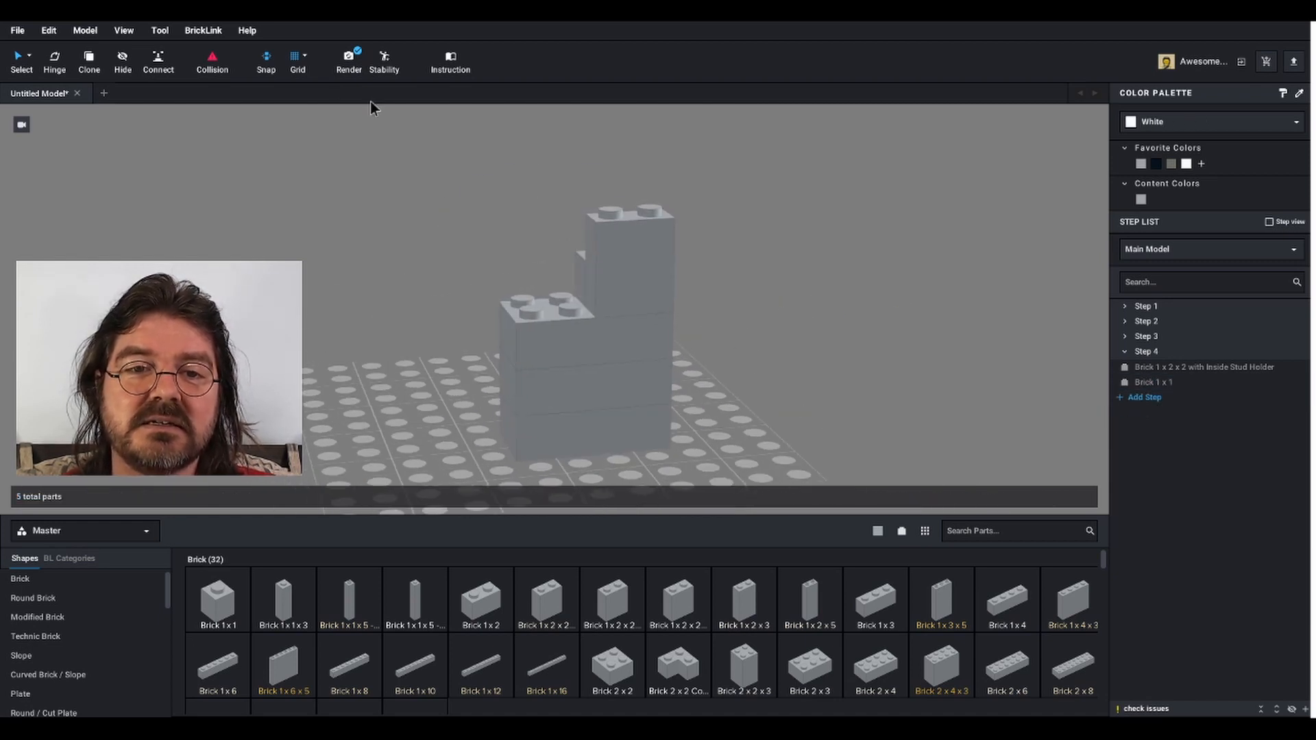
Open the instructions for the new model in Page Design and go to page 4
left_click(451, 60)
left_click(751, 416)
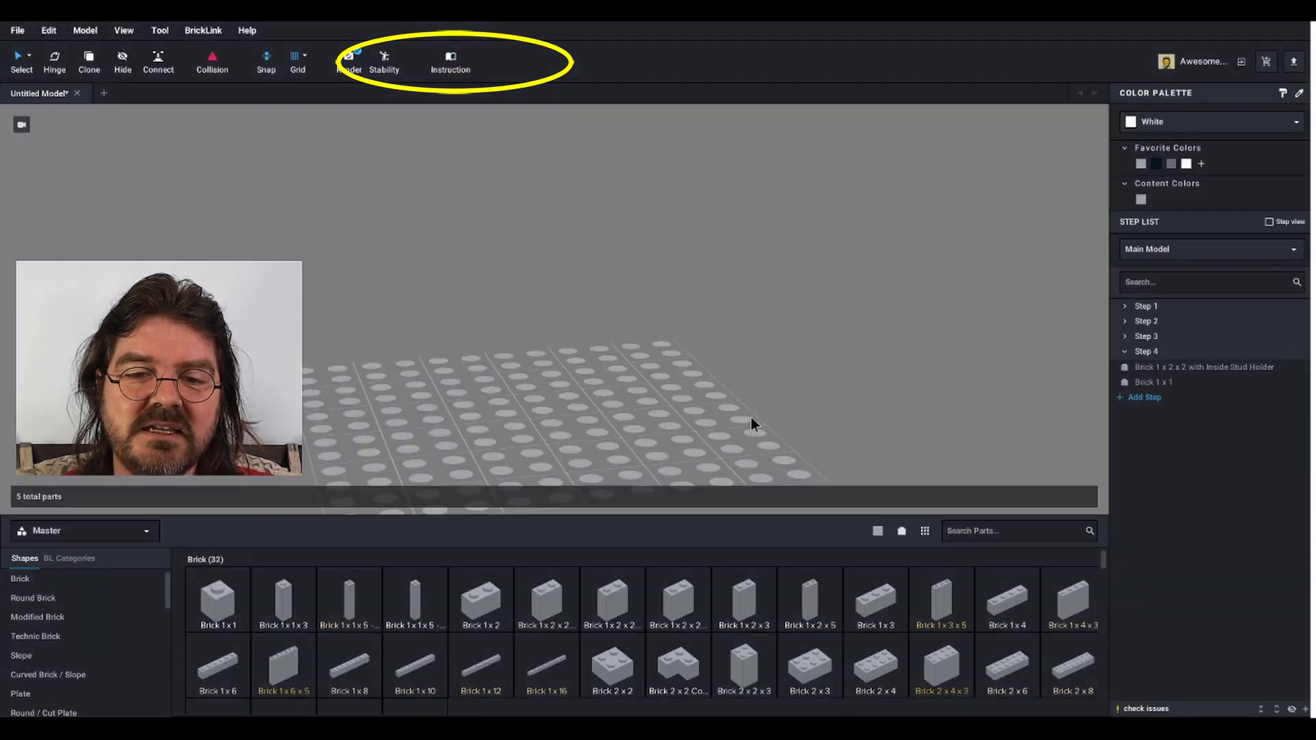
left_click(702, 60)
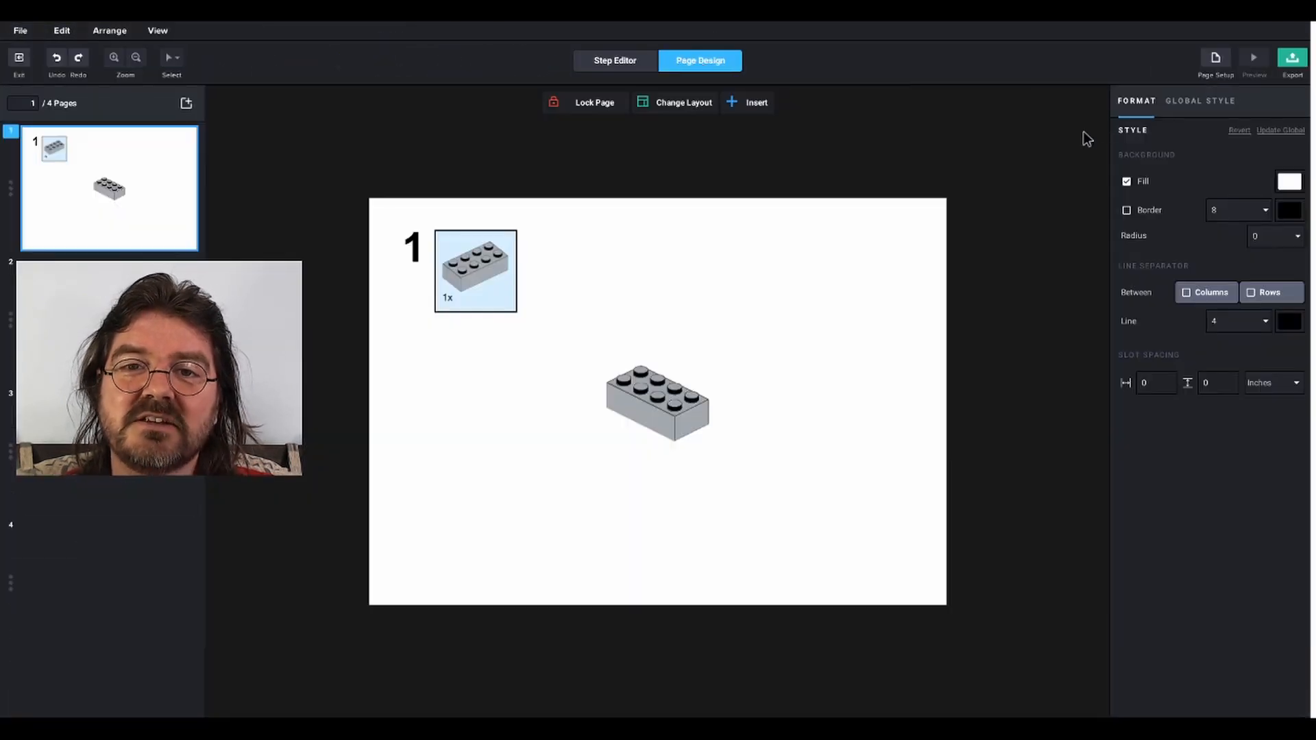
left_click(135, 567)
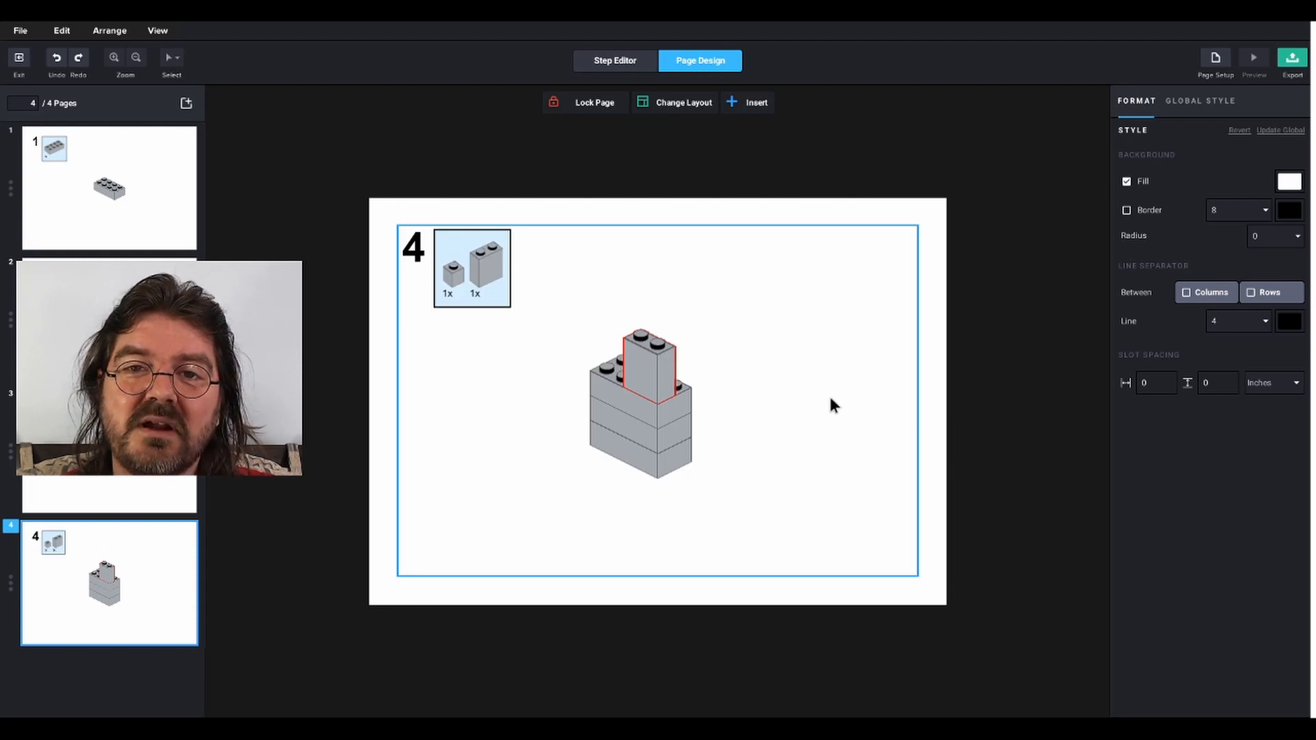
Change the step view of step 4 and rotate the model to a Y orientation of 90
left_click(810, 373)
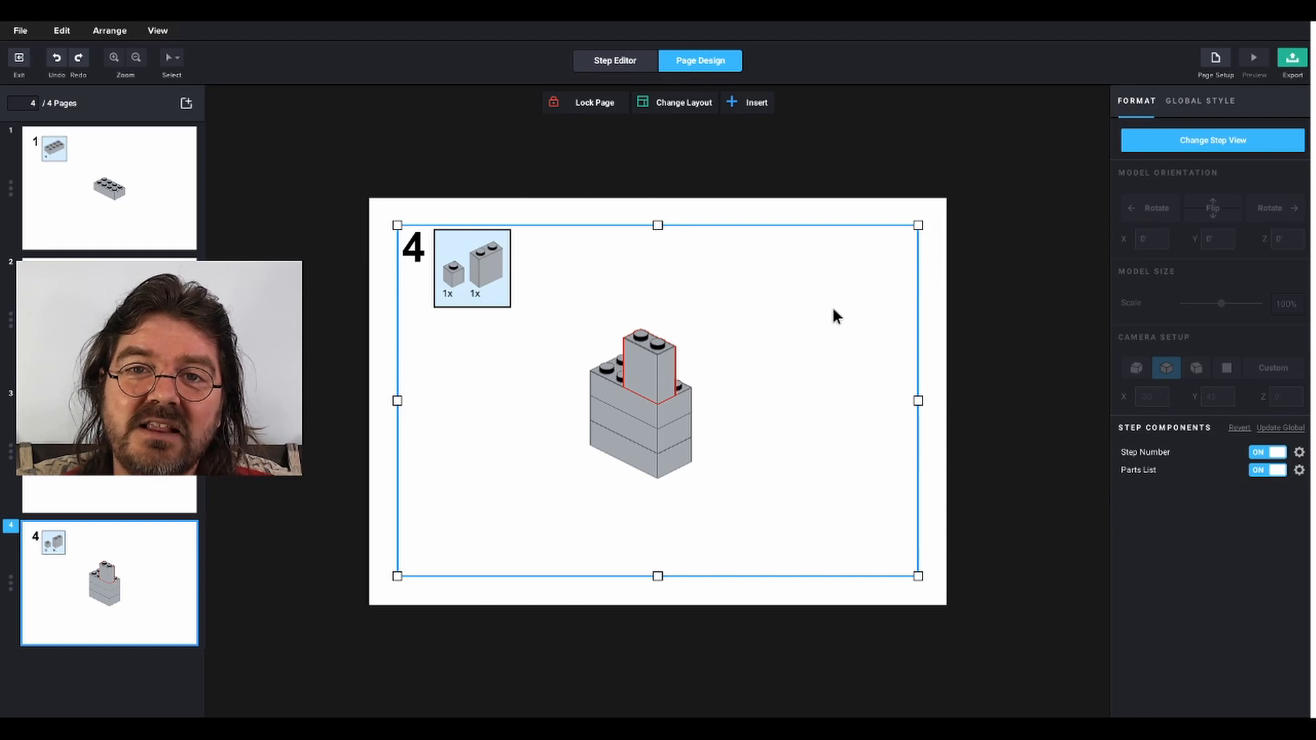
left_click(1203, 139)
left_click(1154, 210)
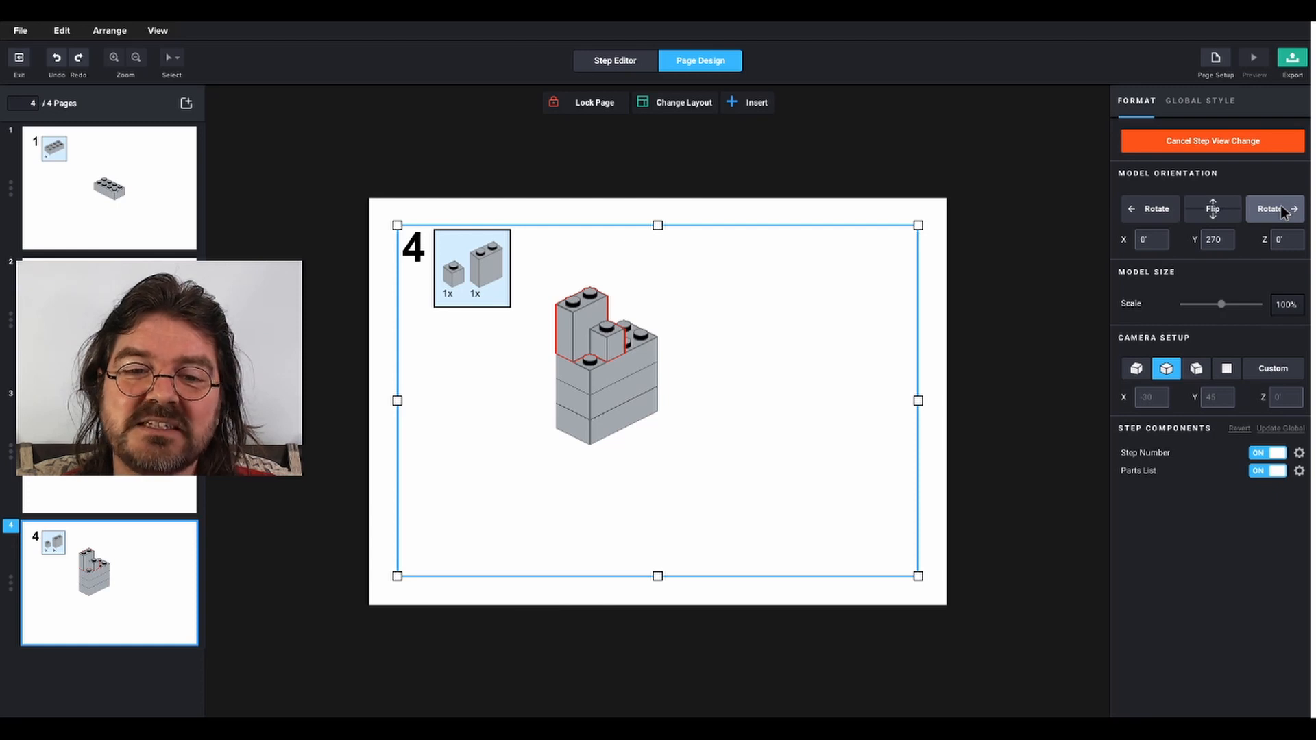
left_click(1153, 210)
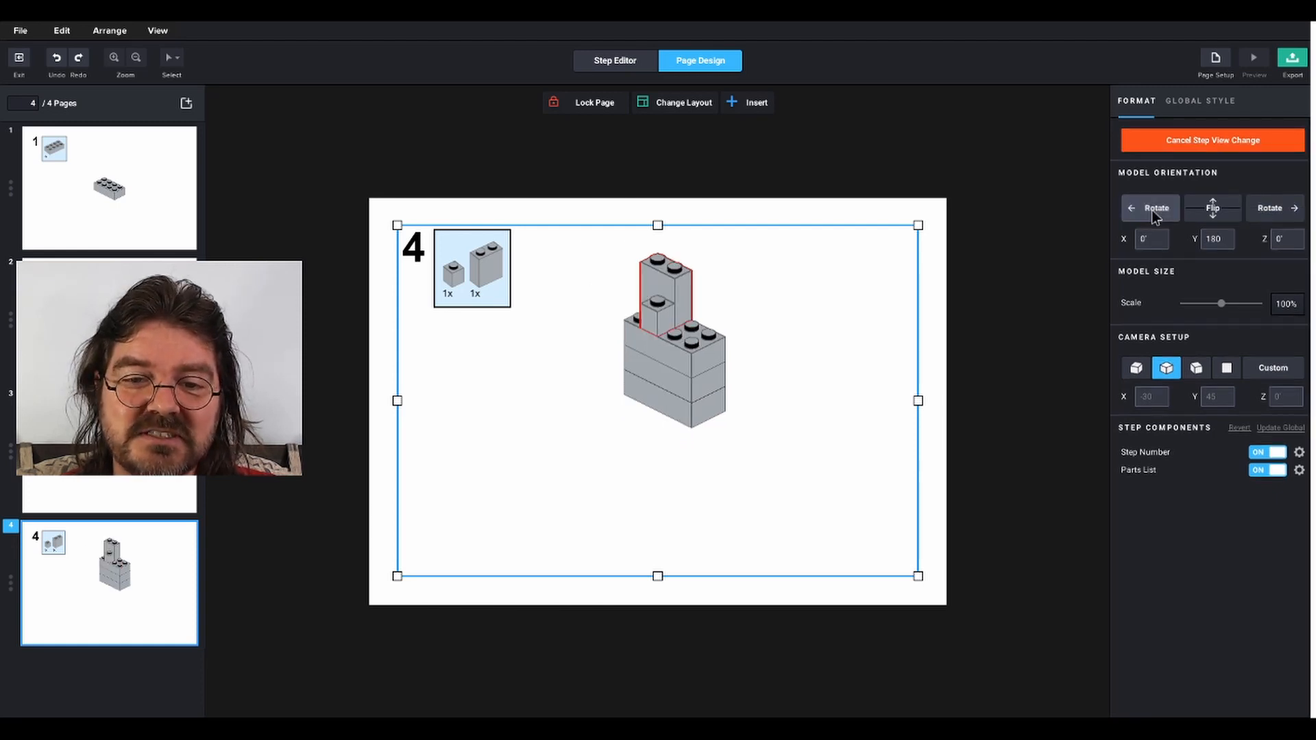
left_click(1152, 210)
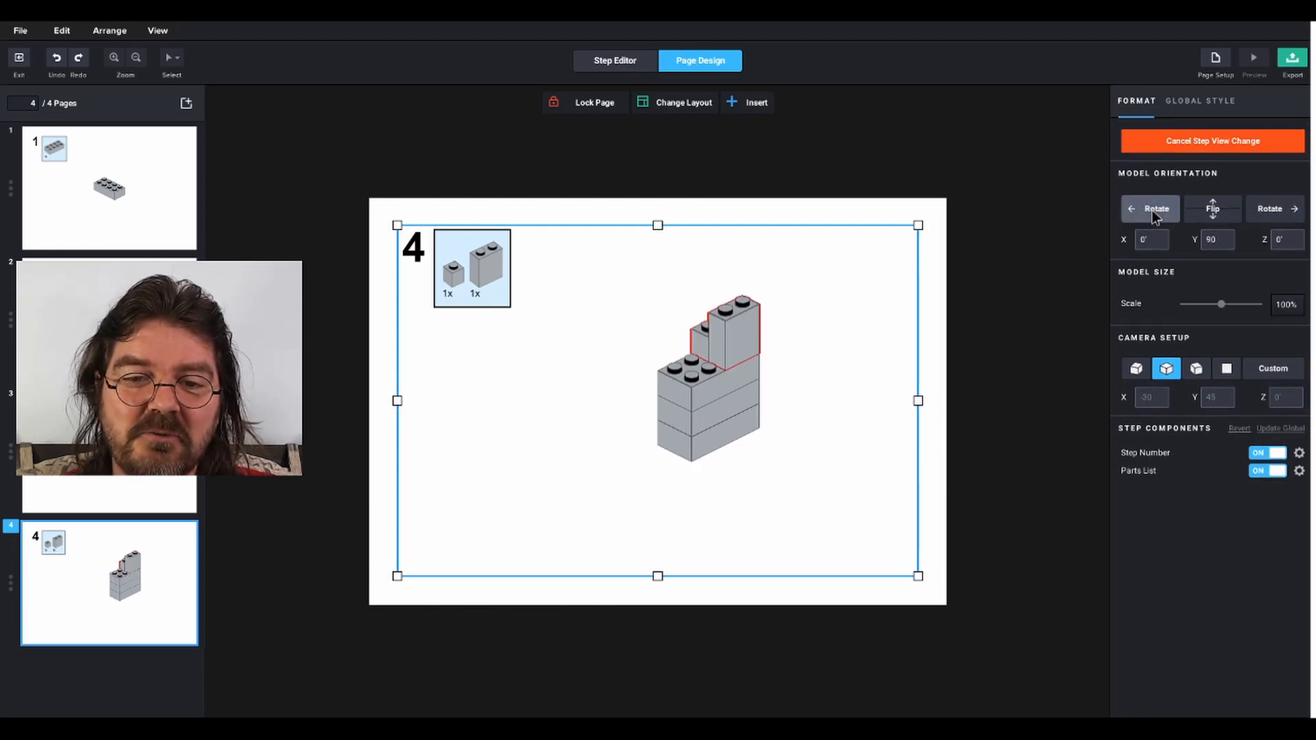
Activate Buffer Exchange for the partly hidden 1 x 1 brick and offset it by Y 80 and Z -80 LDU with an arrow
left_click(704, 343)
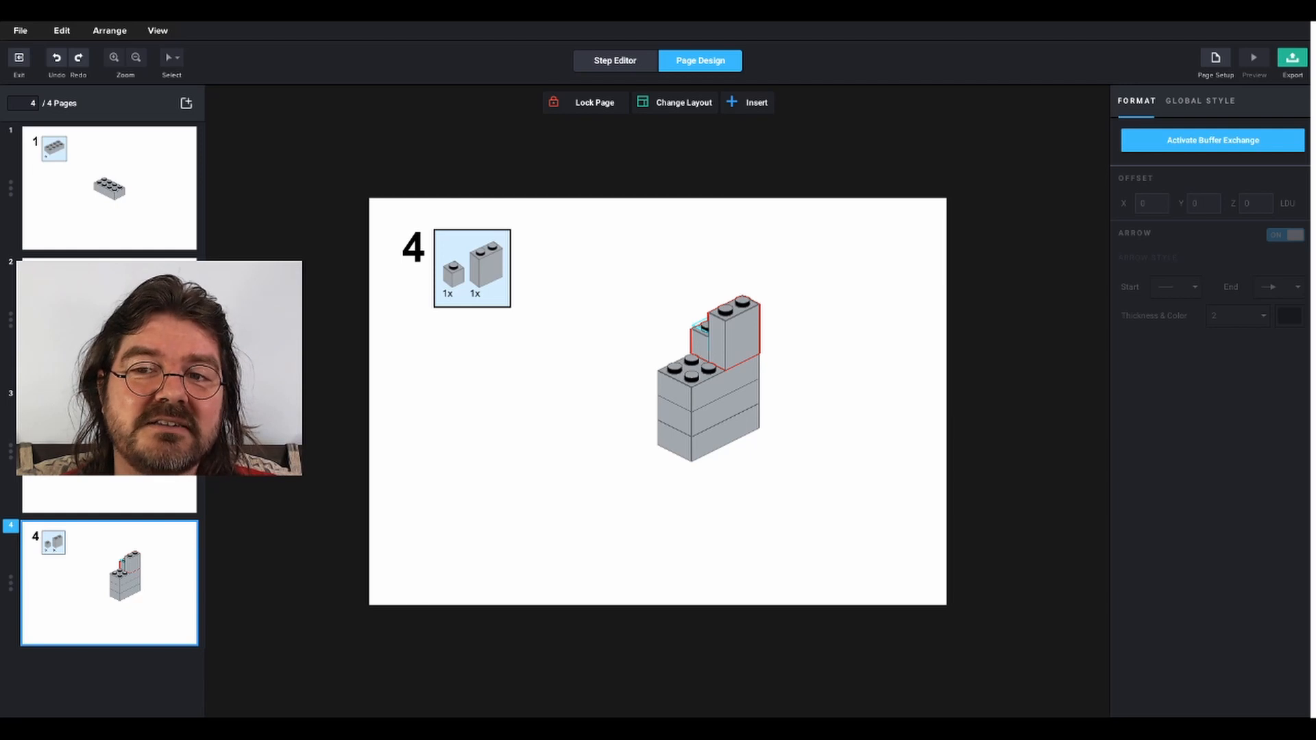
left_click(1224, 140)
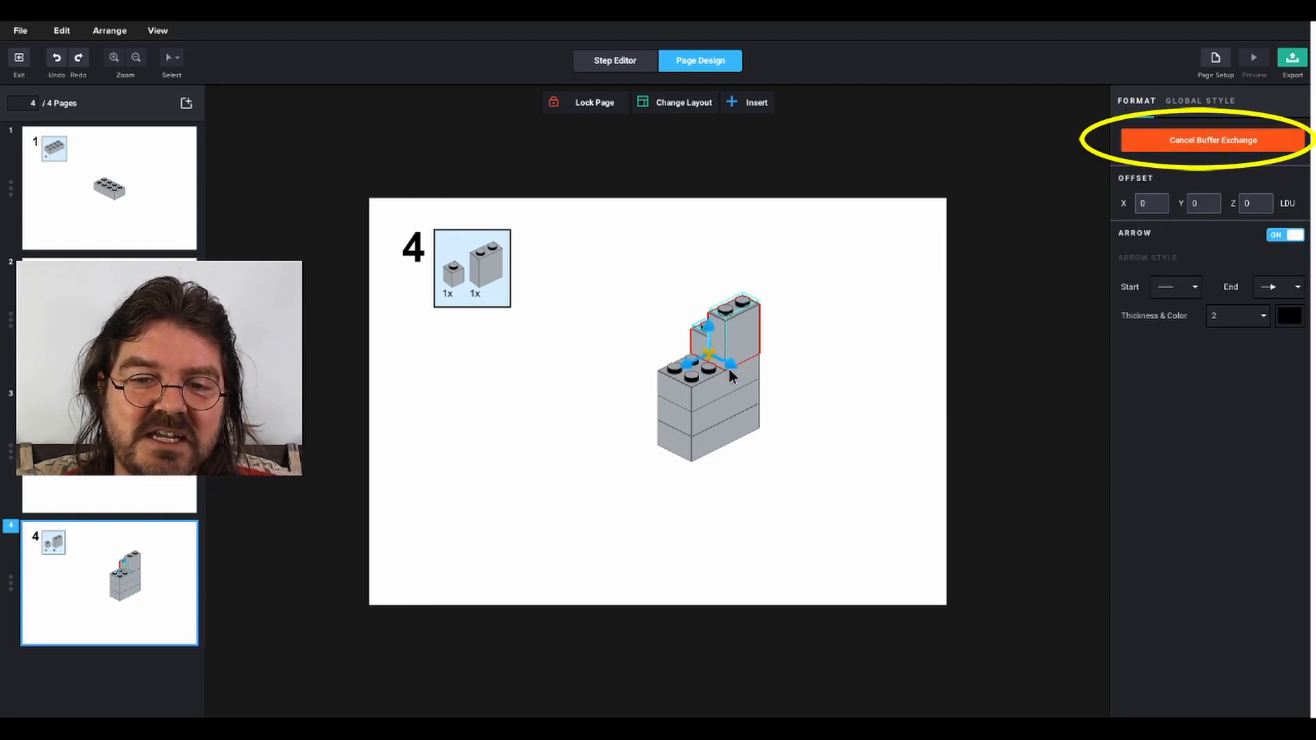
left_click_drag(728, 370, 779, 314)
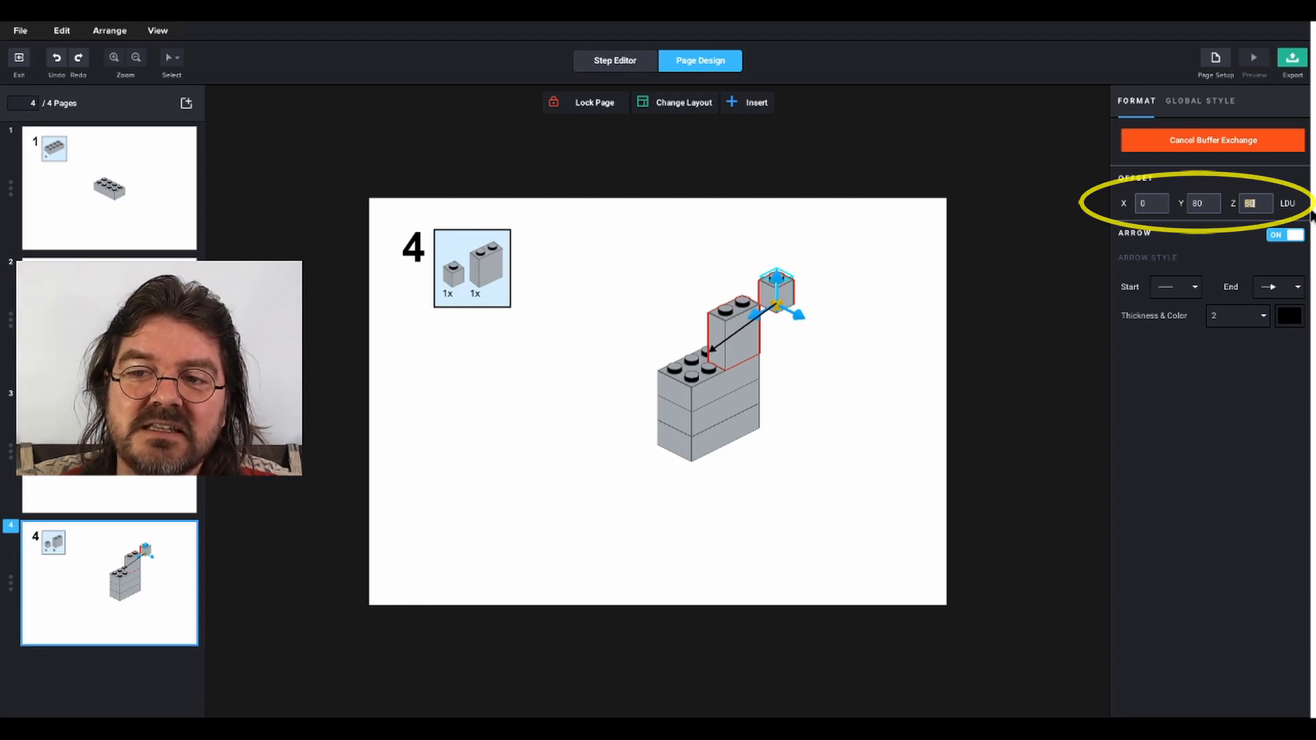
key("Left")
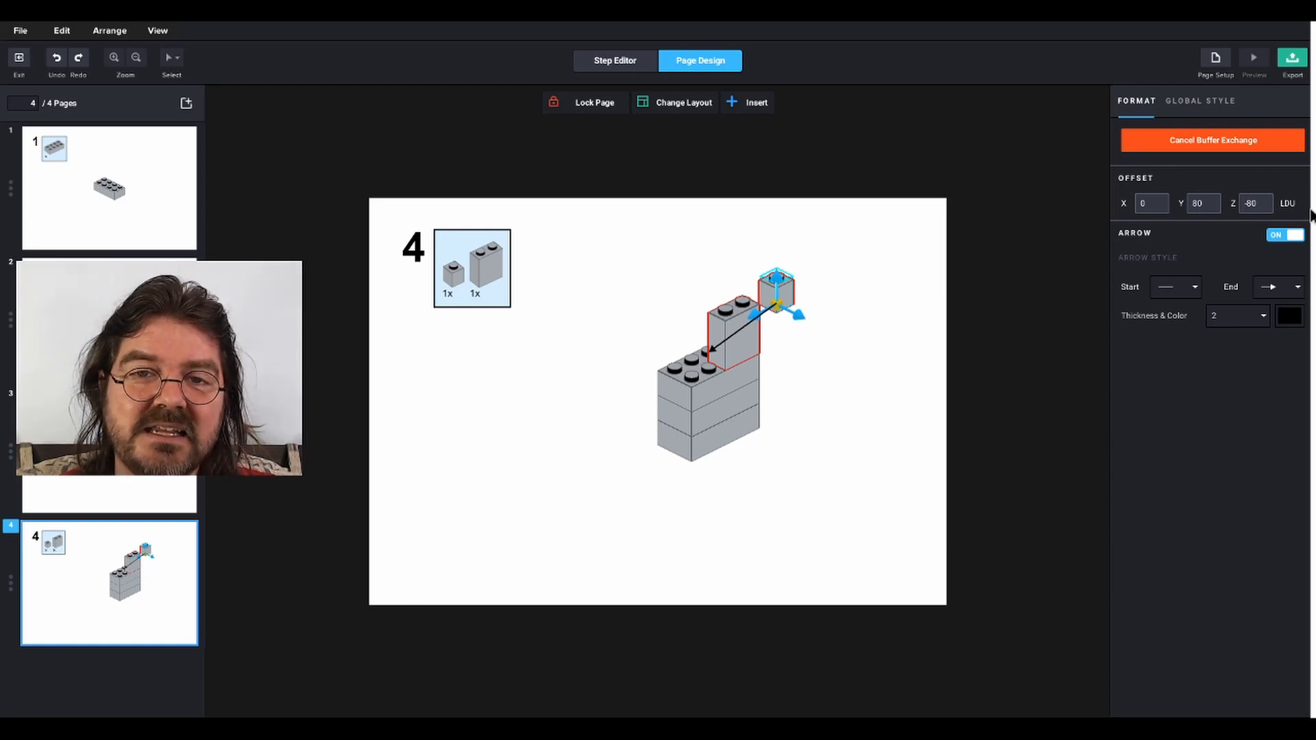
type("-")
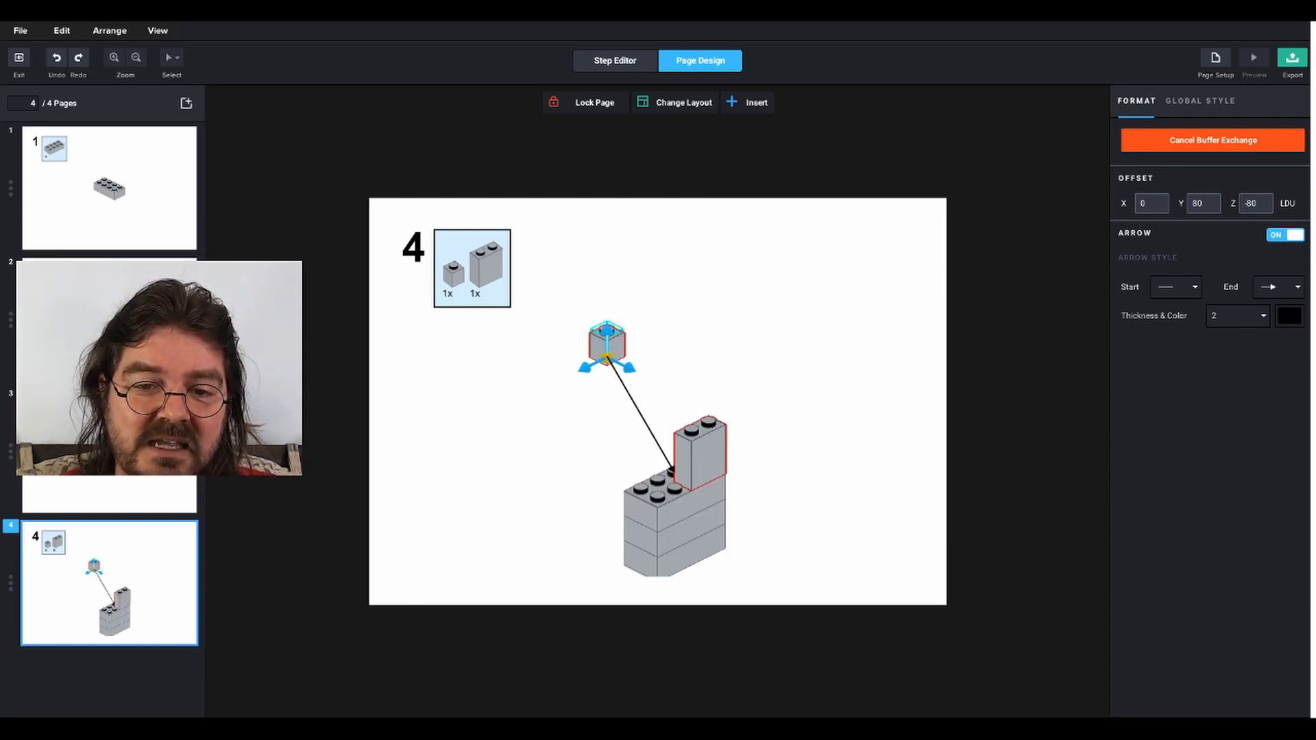
left_click(685, 360)
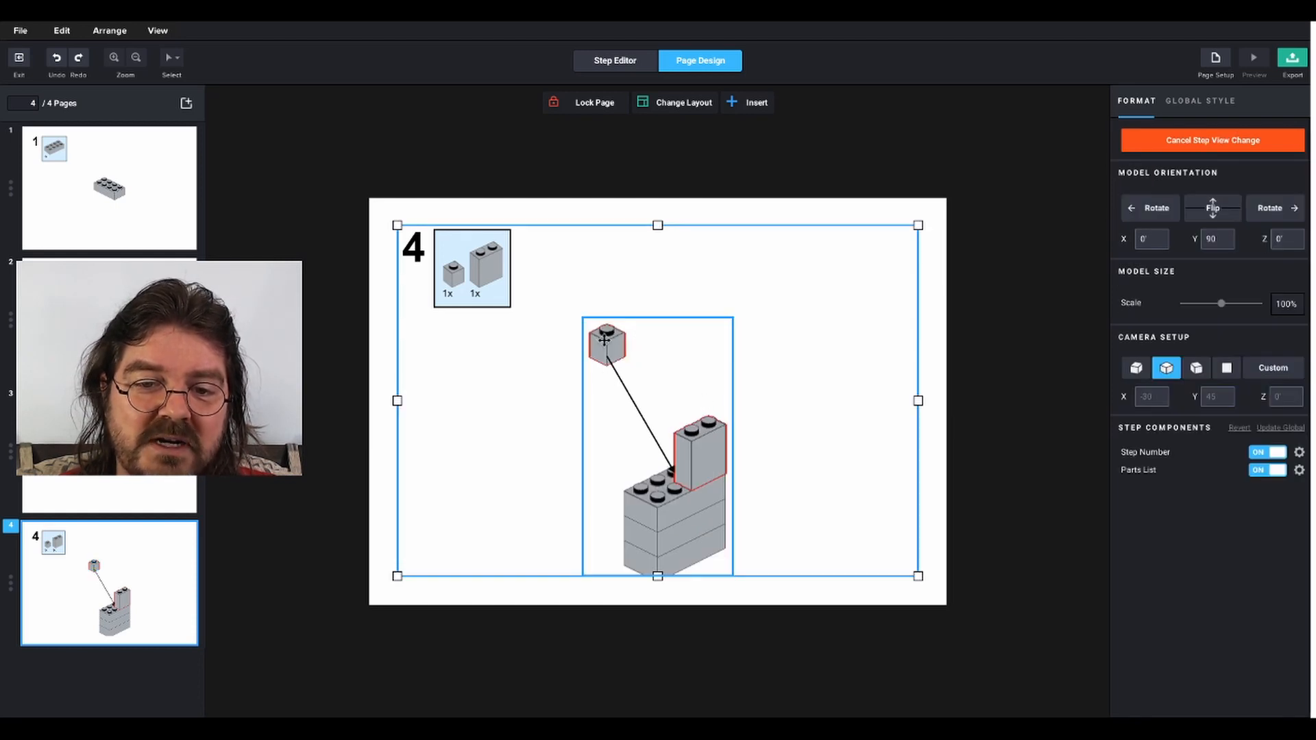
Shorten the buffer exchange arrow at both ends so it starts below the lifted brick and stops just above its stud position
left_click(620, 374)
left_click_drag(607, 357, 616, 370)
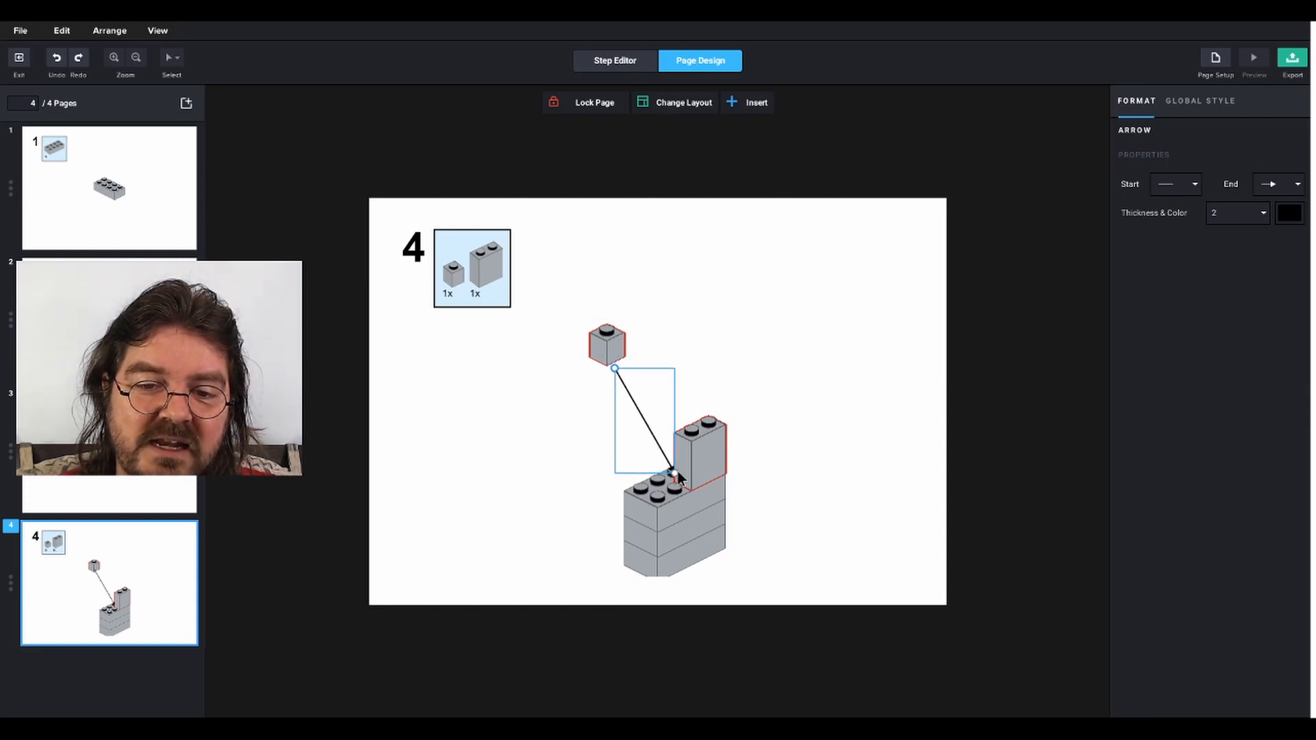
left_click_drag(676, 475, 672, 464)
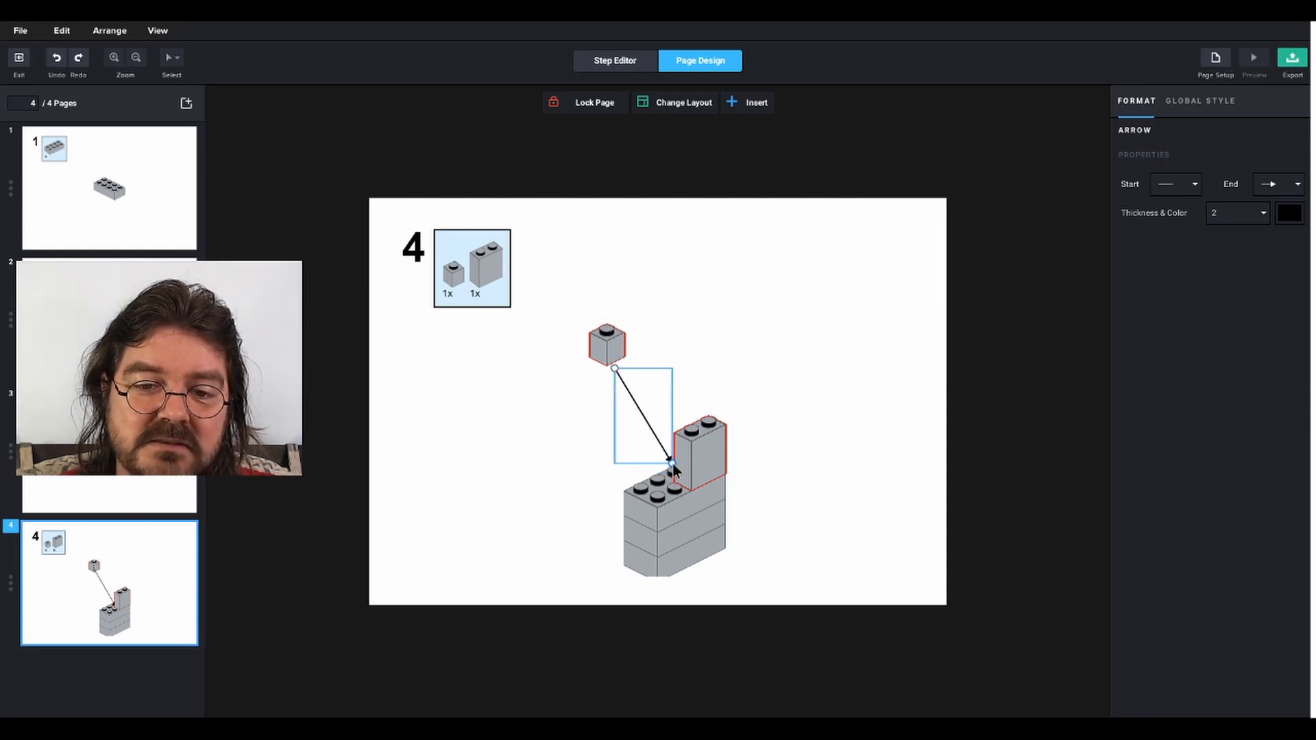
left_click(841, 353)
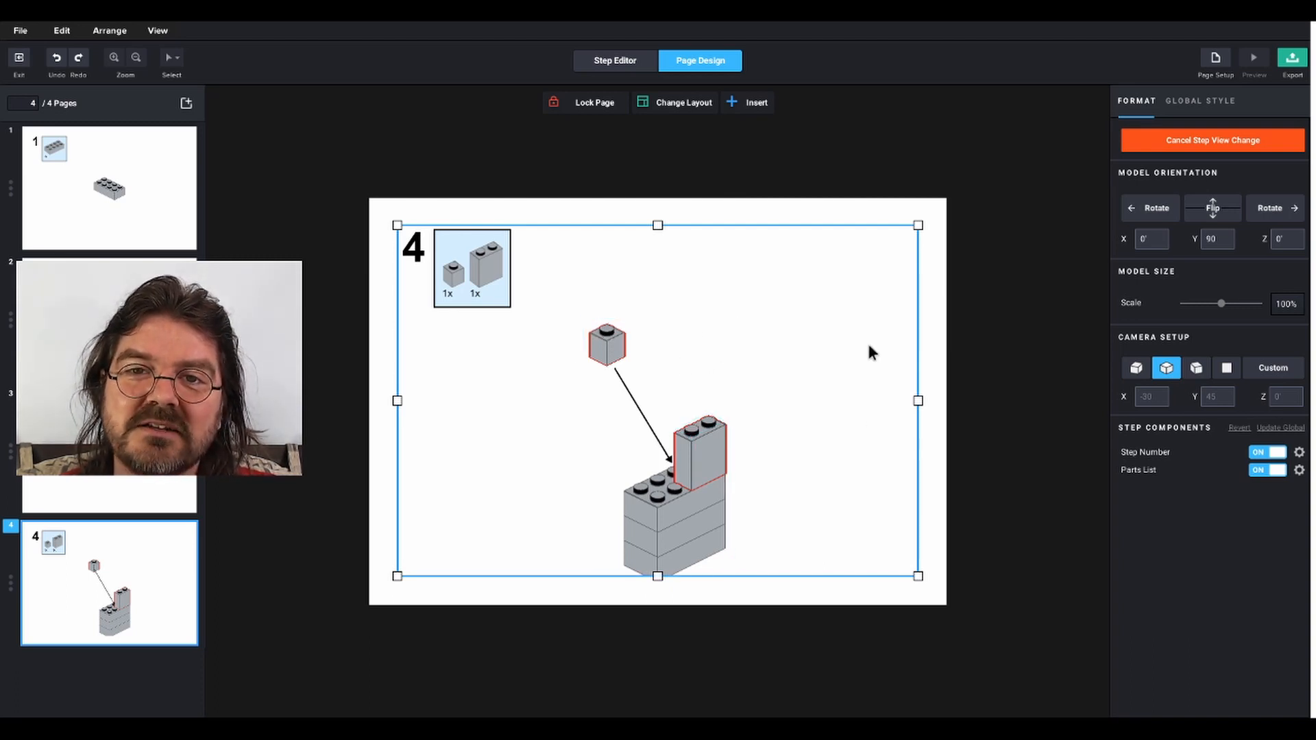
Reverse the buffer exchange arrow by giving its start a filled arrowhead and its end a plain line
left_click(775, 348)
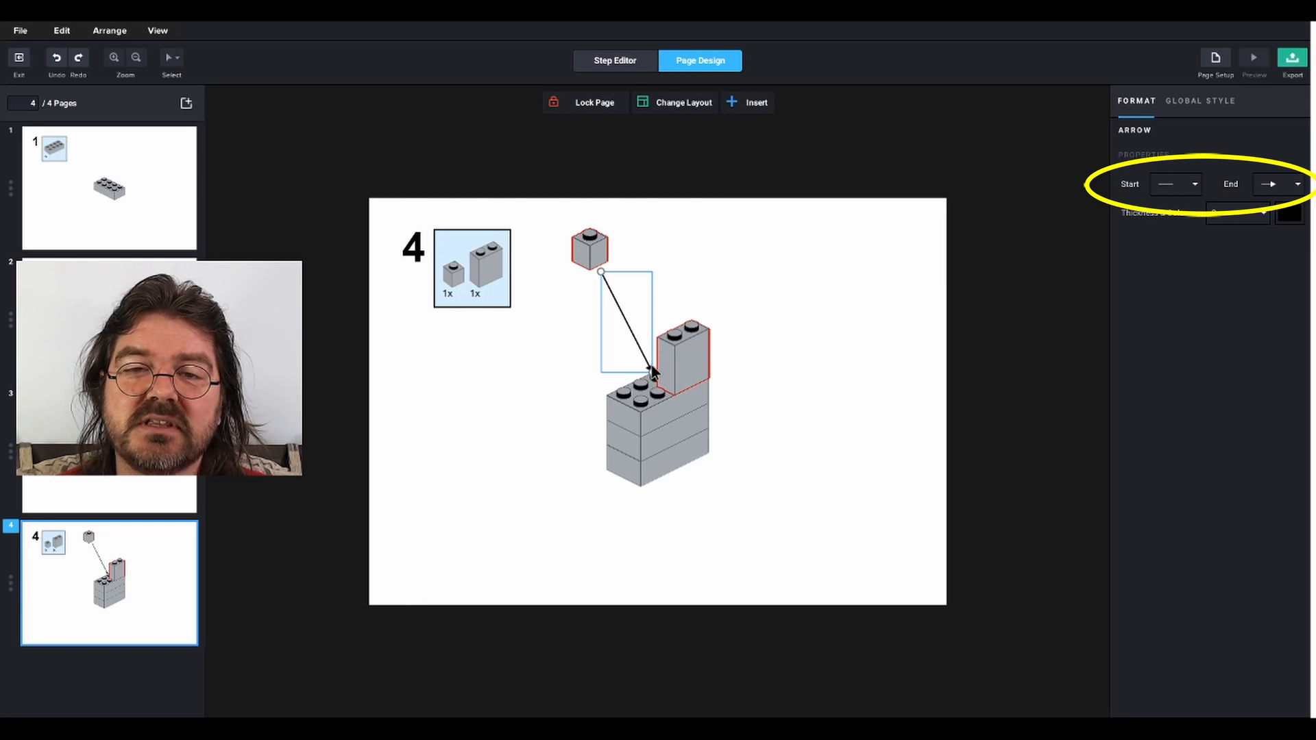
left_click(1196, 186)
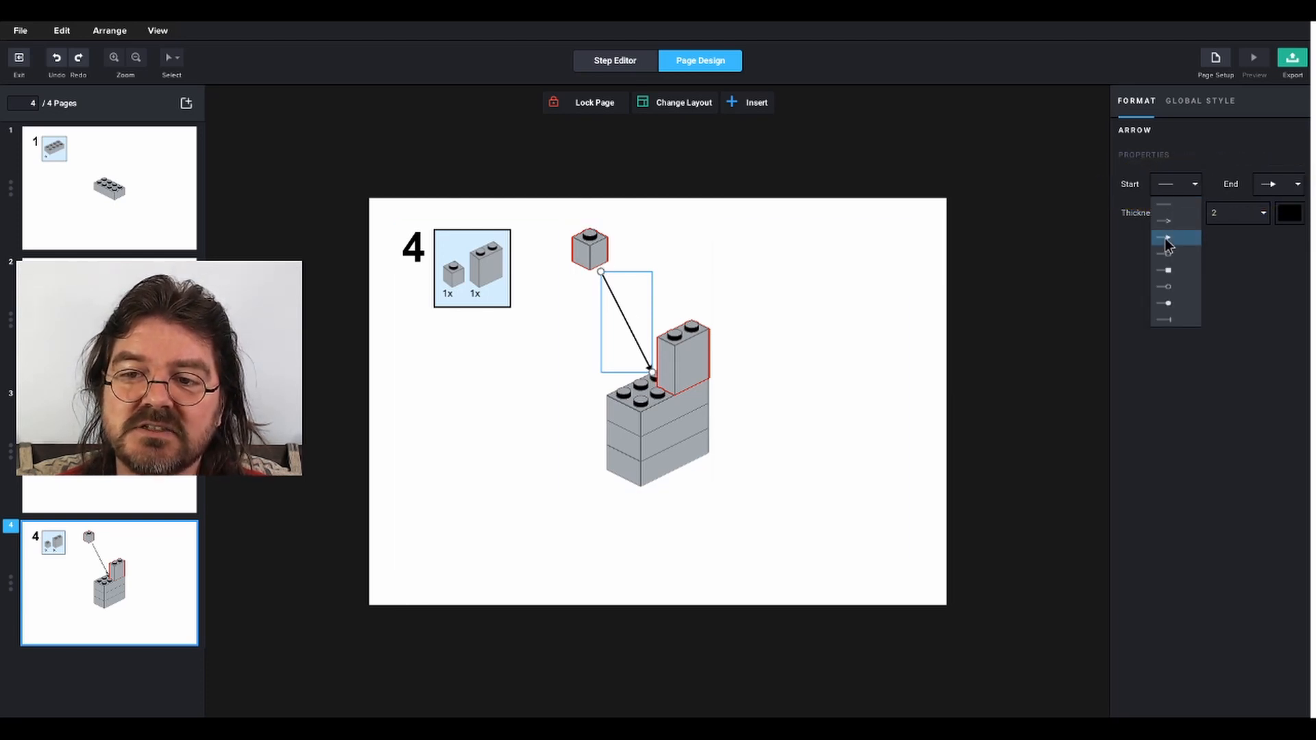
left_click(1167, 239)
left_click(1296, 185)
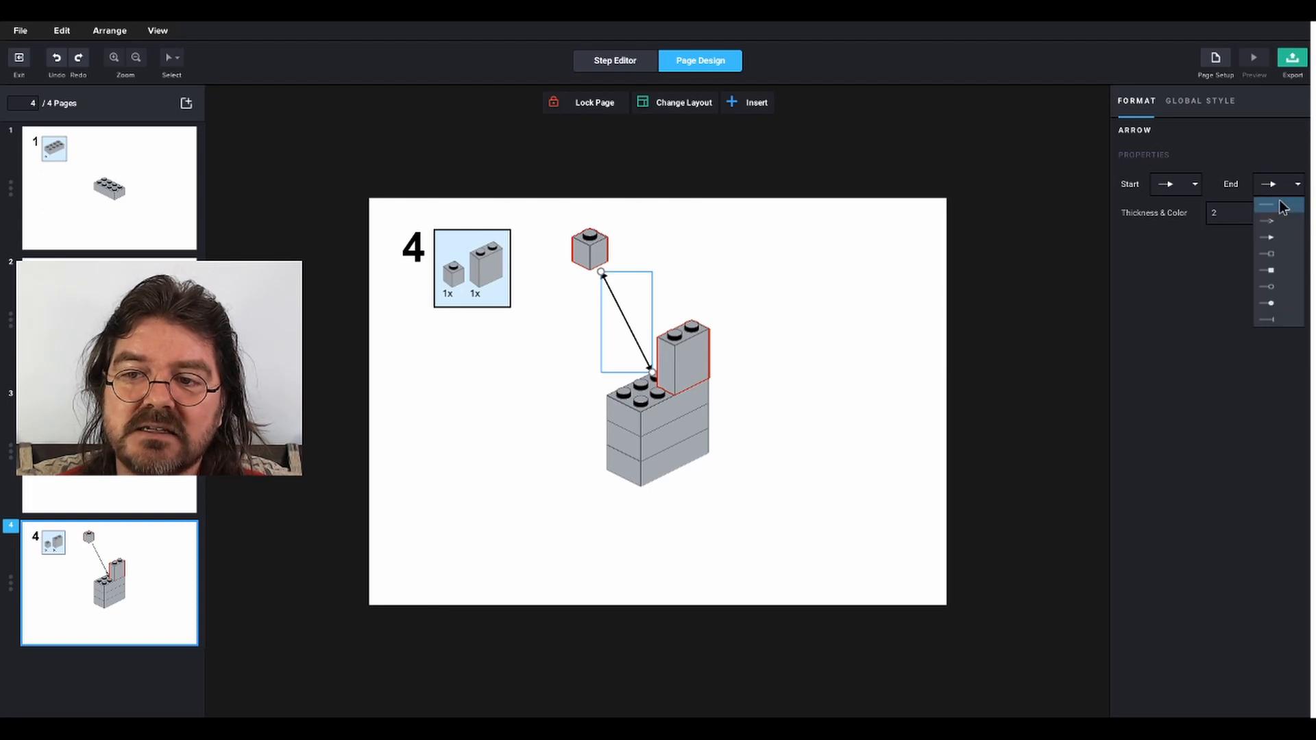
left_click(1281, 205)
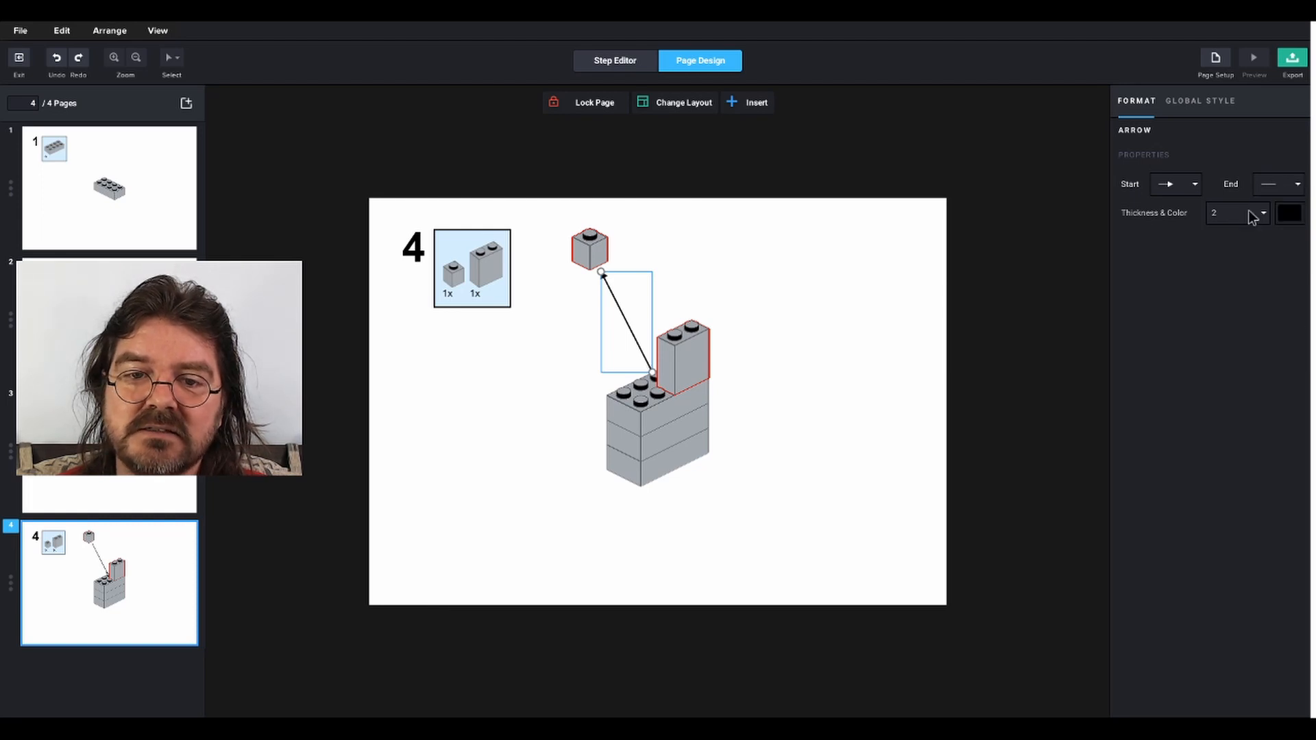
left_click(727, 270)
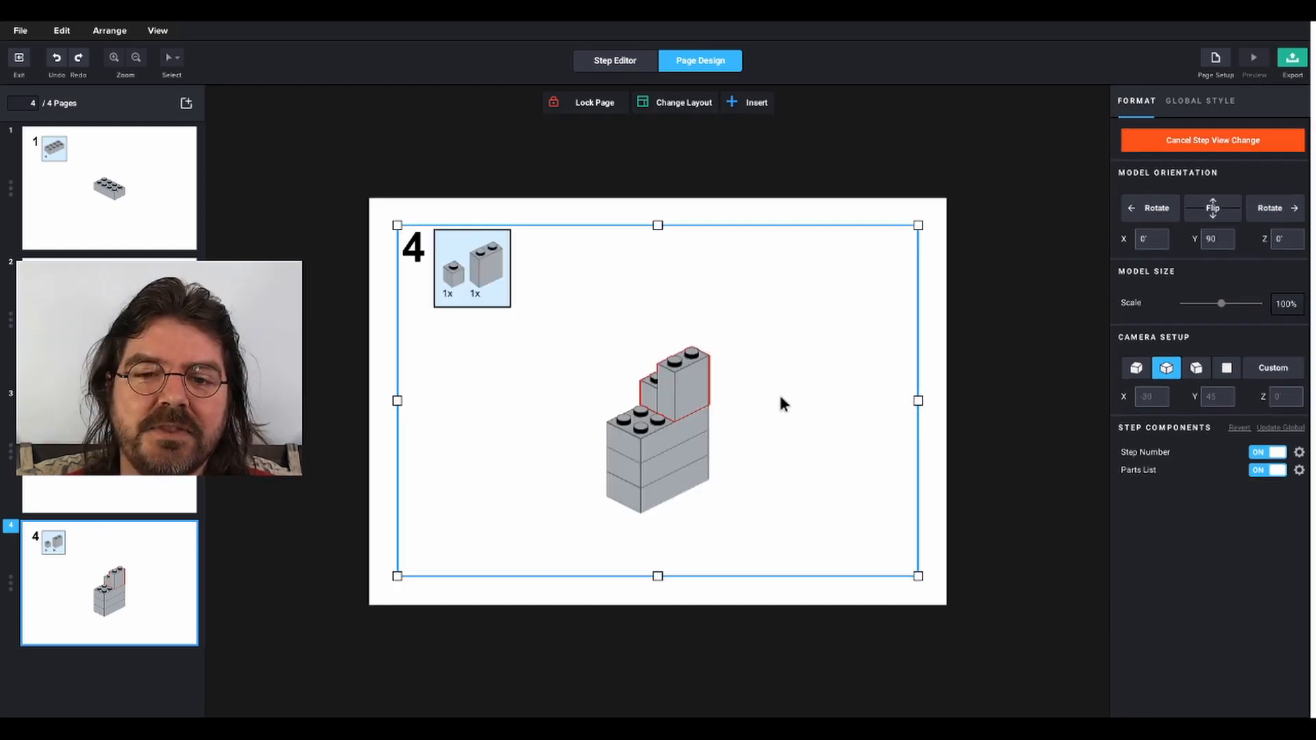
Activate Buffer Exchange for both new parts of step 4 together and turn off the arrow of the 1 x 1 brick
left_click(680, 392)
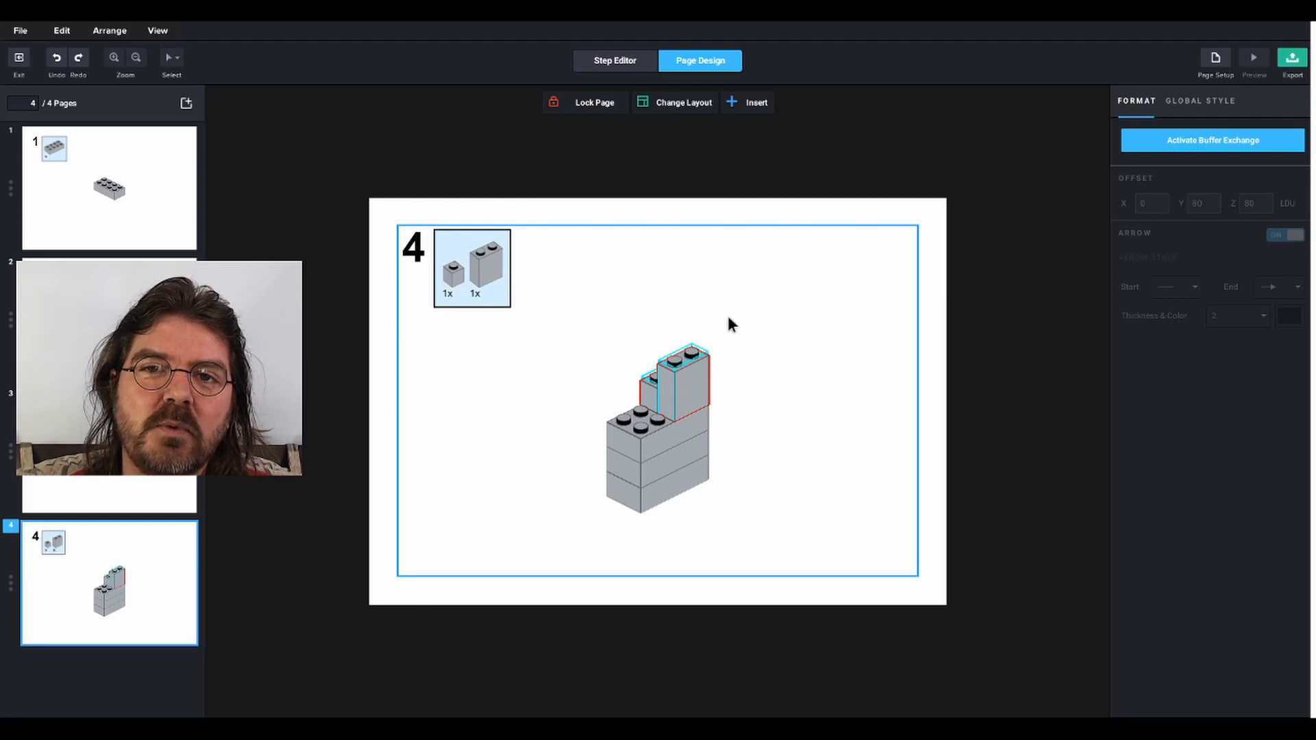
left_click(1205, 140)
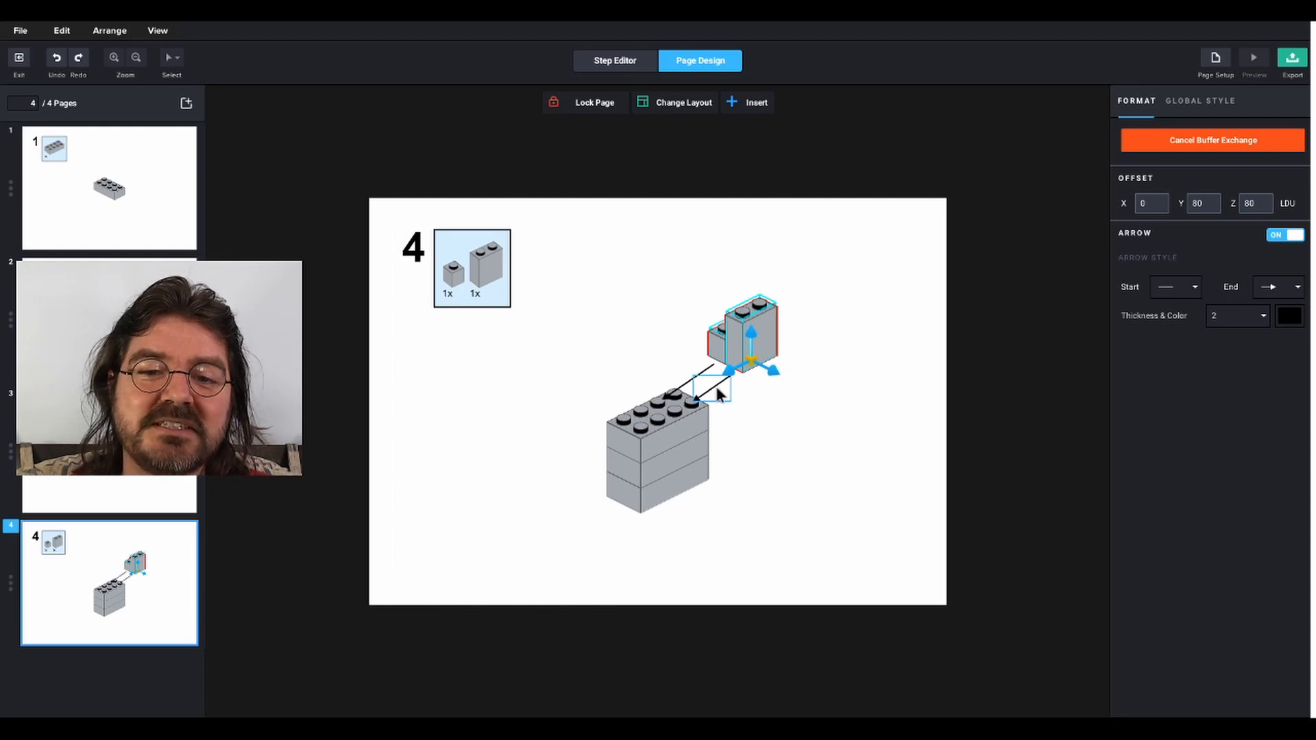
left_click(1292, 236)
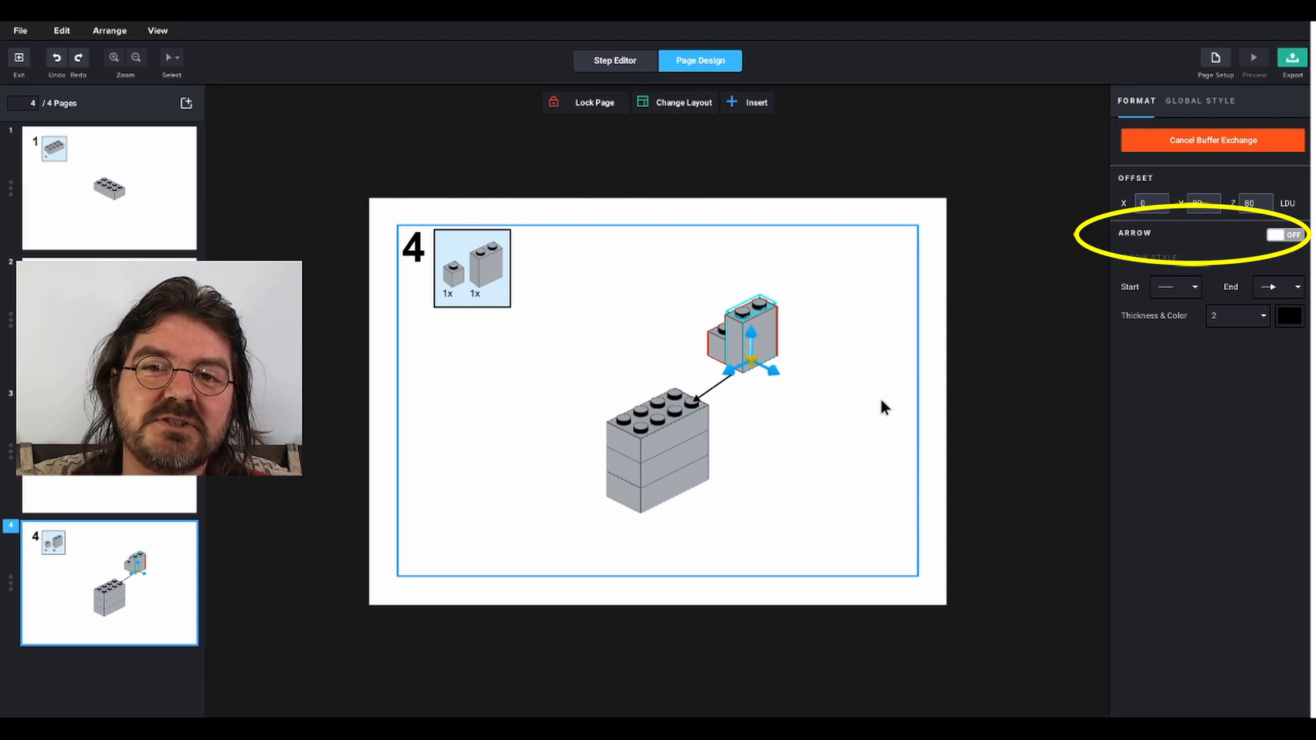
left_click(867, 367)
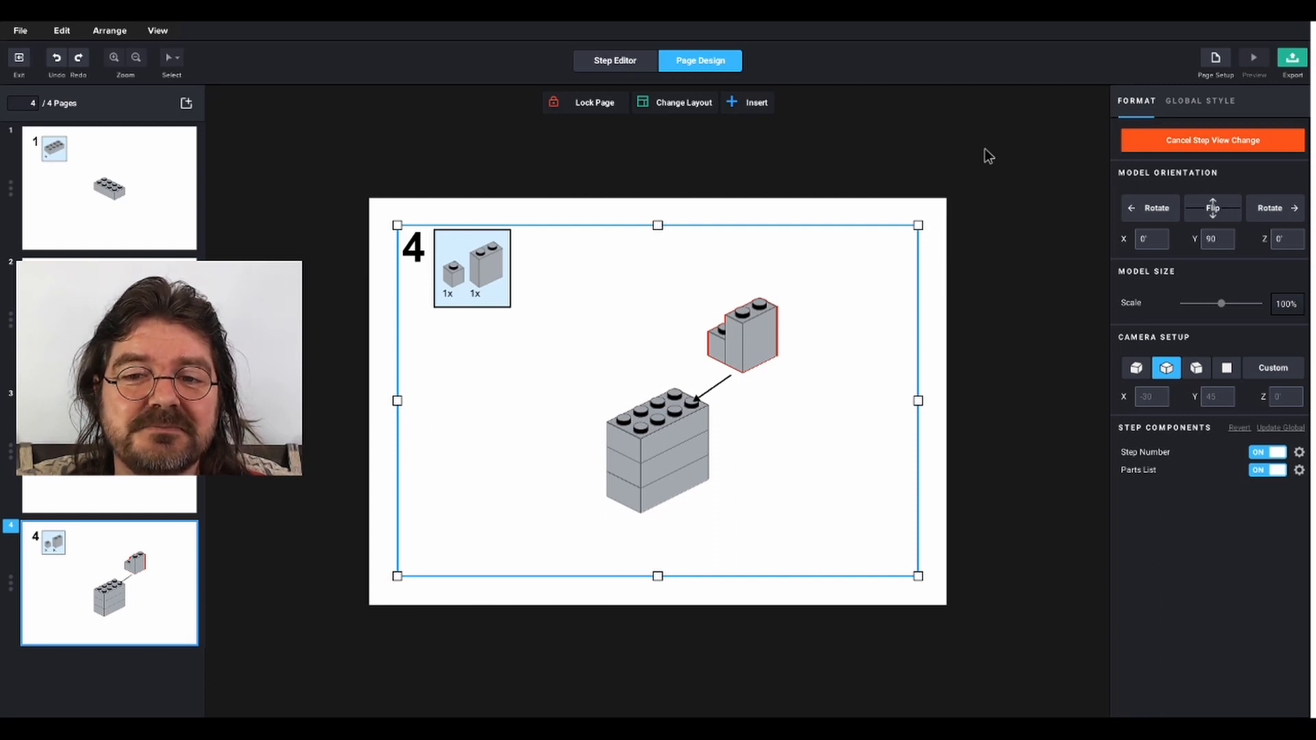
key("ctrl+z")
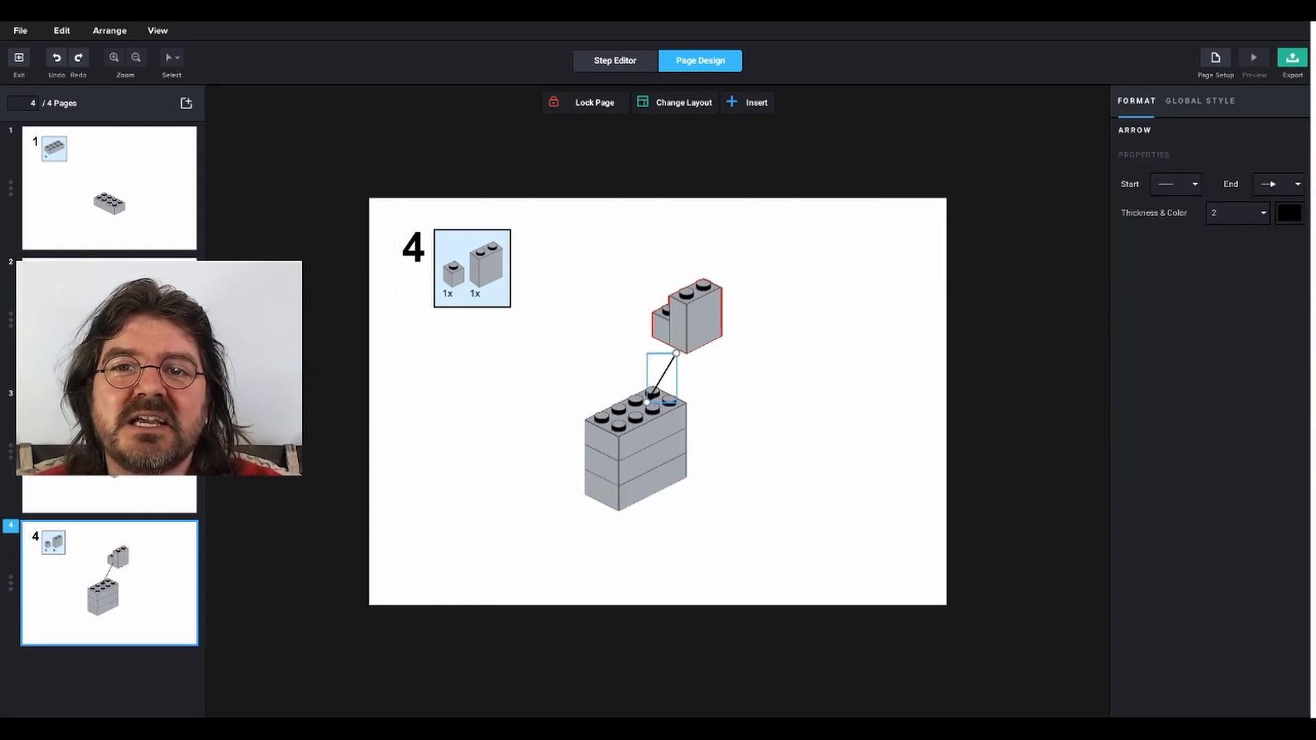